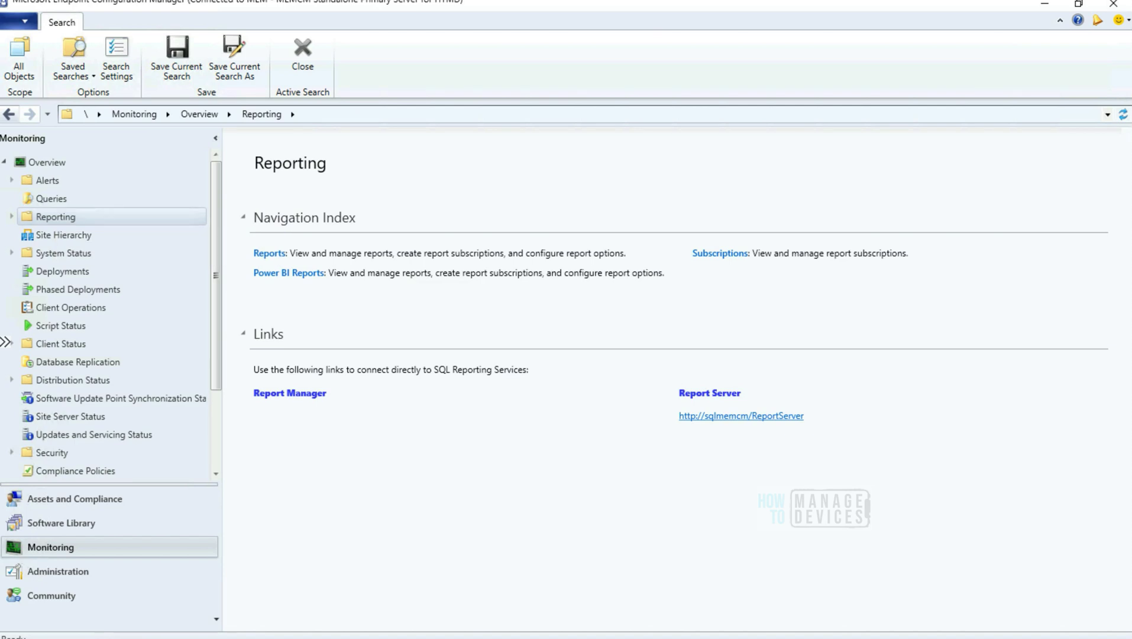
Step: Expand Monitoring > Reporting and select the Reports node to list all 471 reports
key(Right)
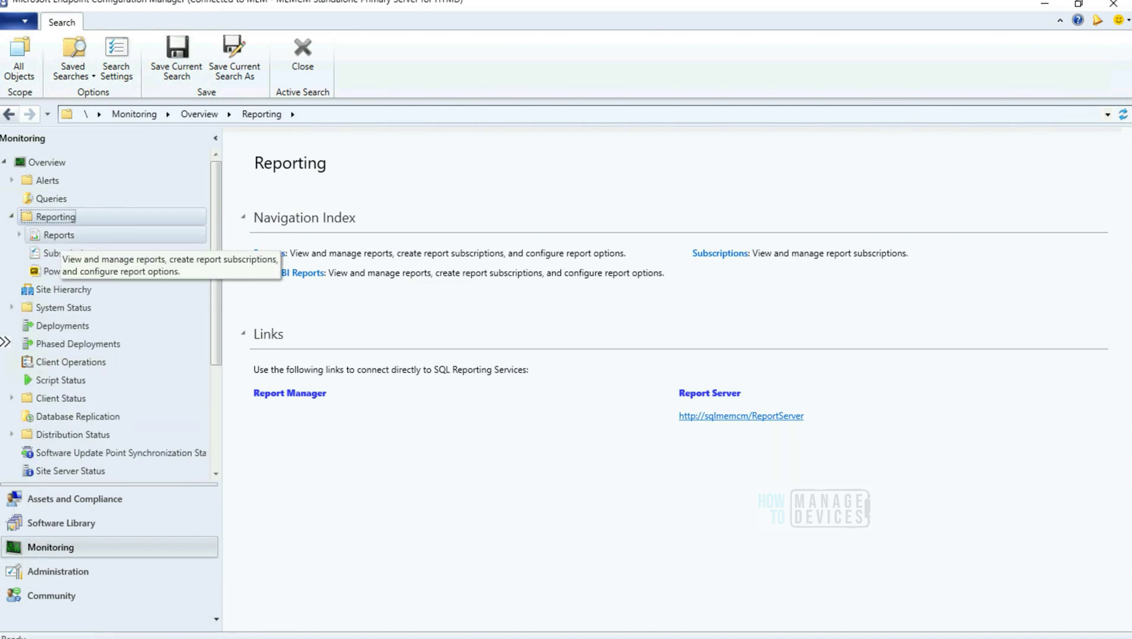
click(58, 235)
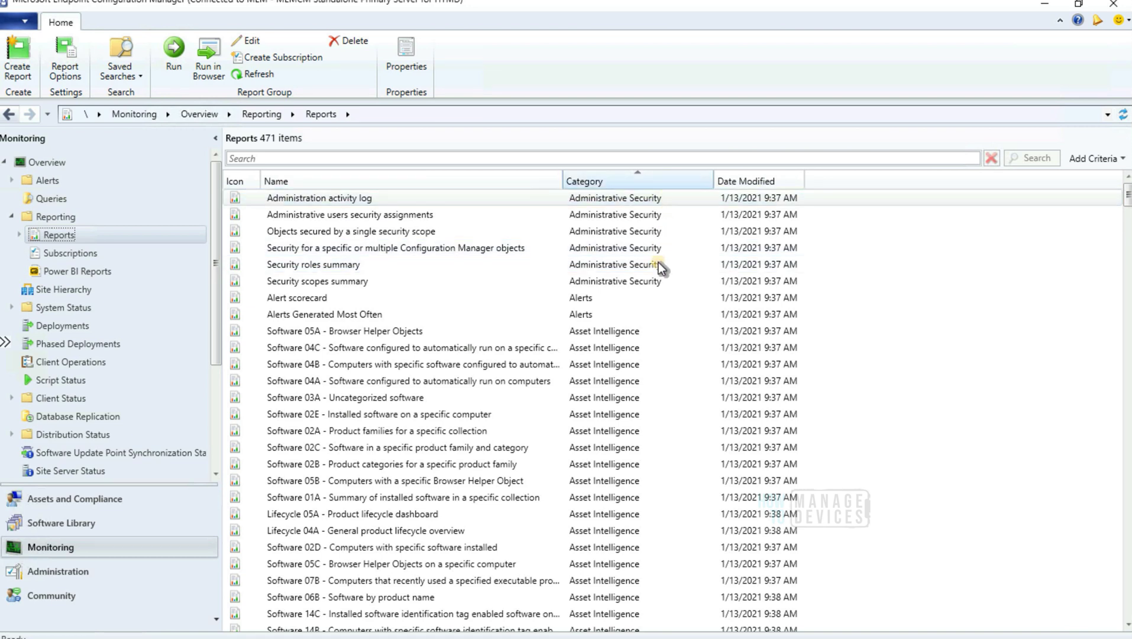
Step: Scroll the Reports list past Computers not inventoried recently down to the Software Distribution reports
click(653, 200)
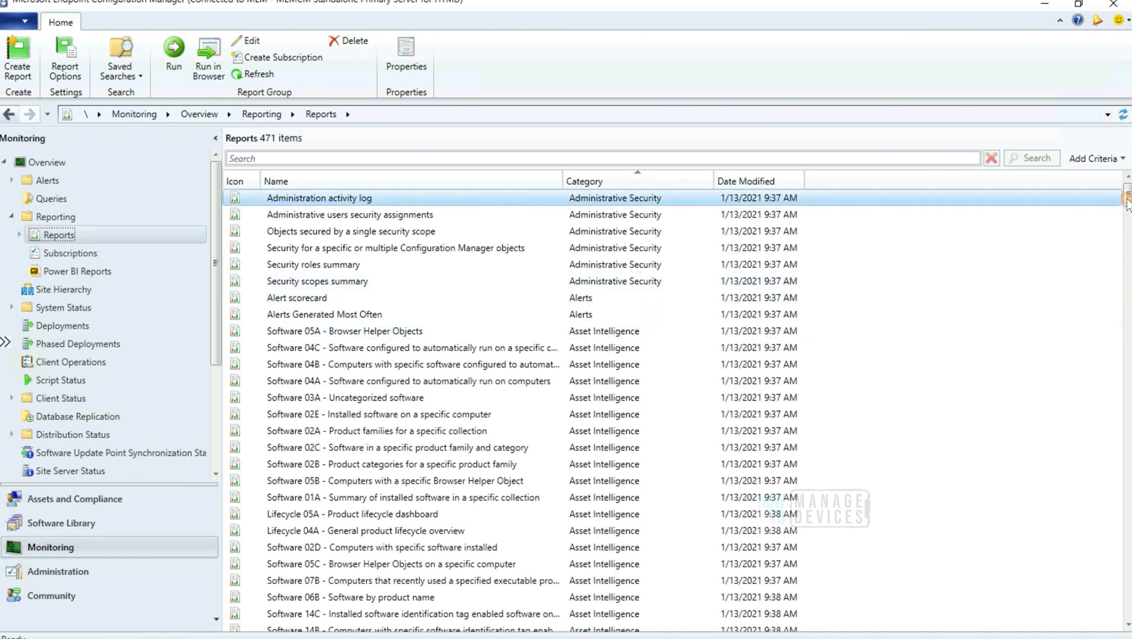
scroll(1112, 313, down, 20)
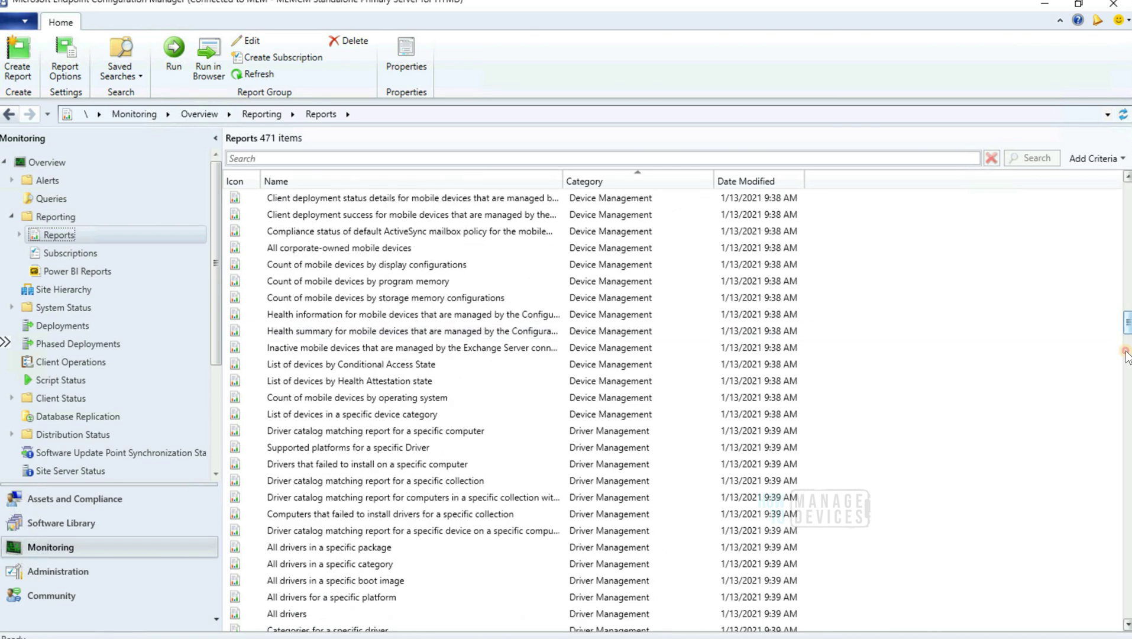
scroll(1123, 377, down, 20)
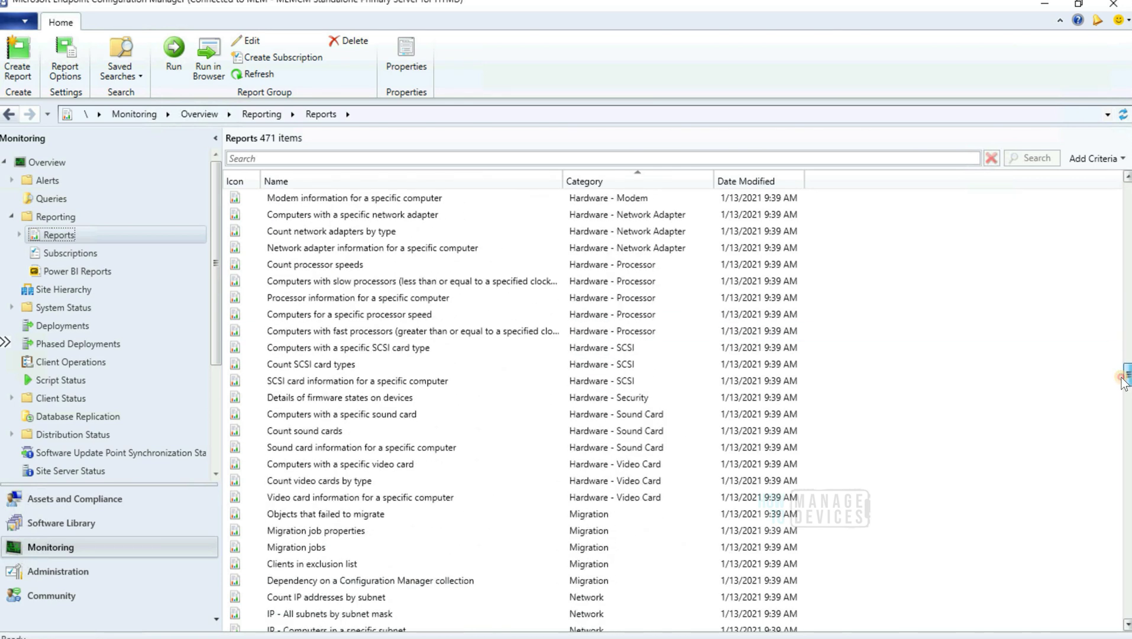
scroll(1122, 389, down, 4)
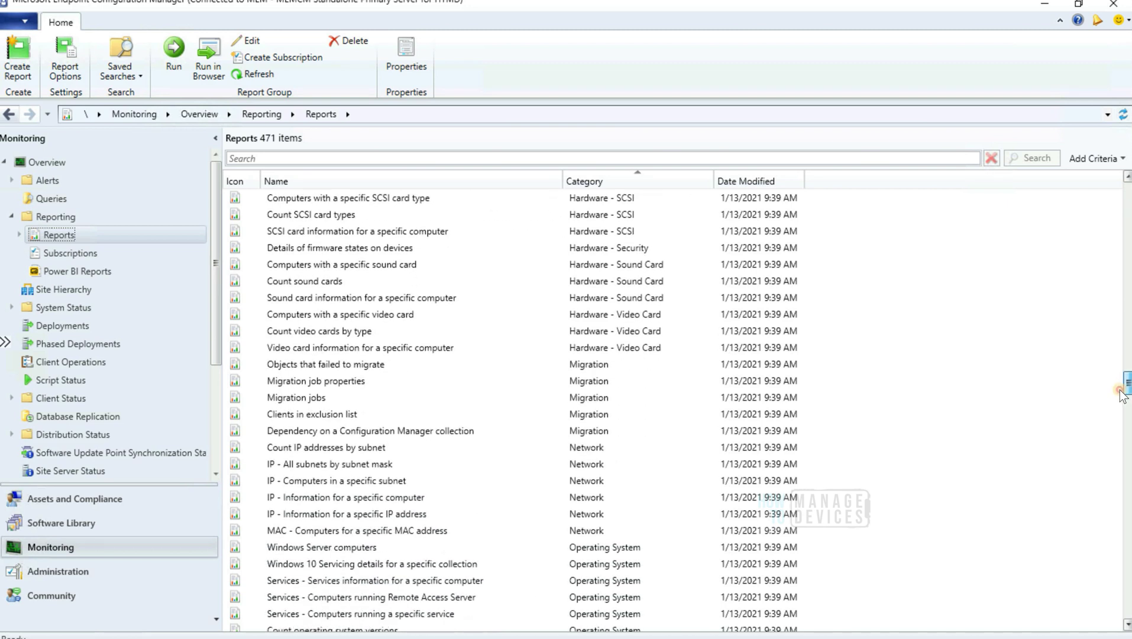
scroll(1118, 404, down, 10)
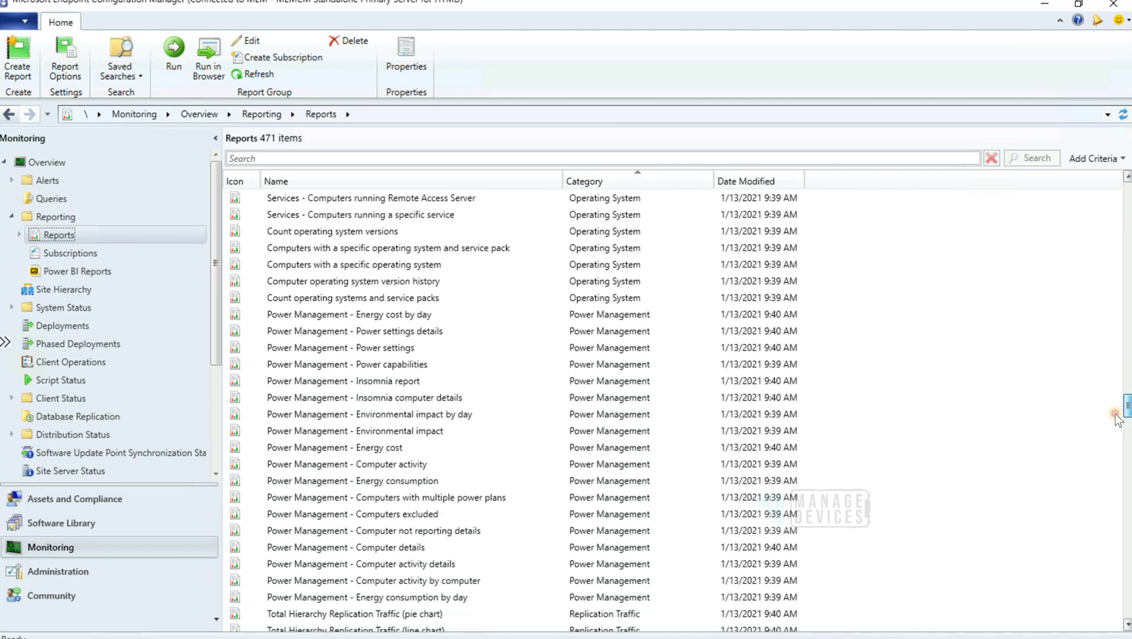
scroll(1116, 419, down, 1)
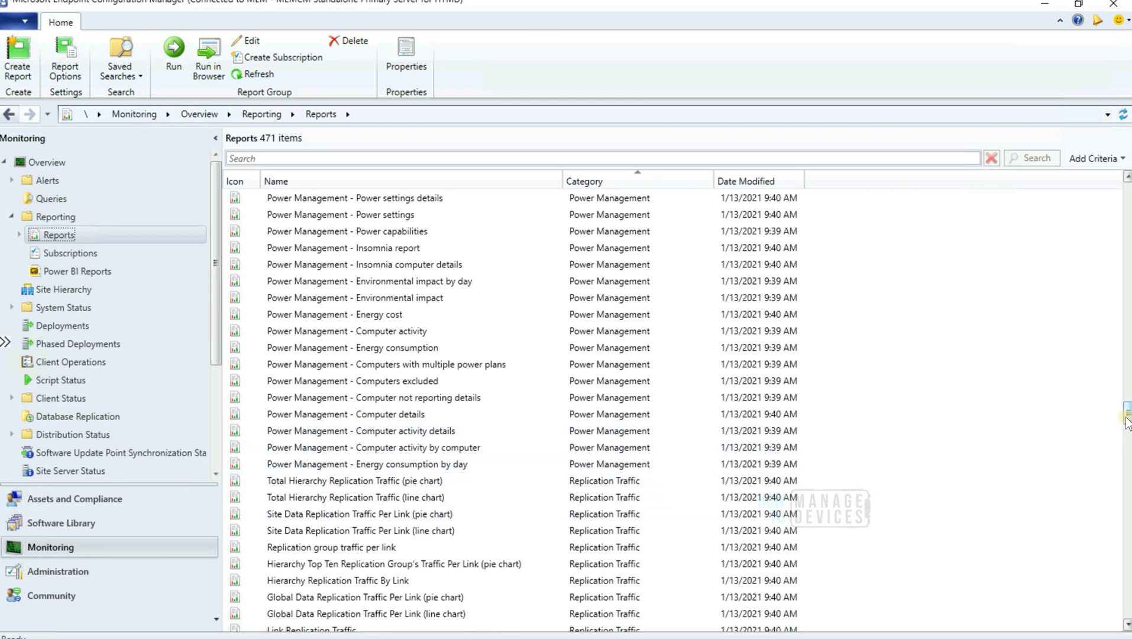
drag(1126, 422, 1125, 473)
click(661, 313)
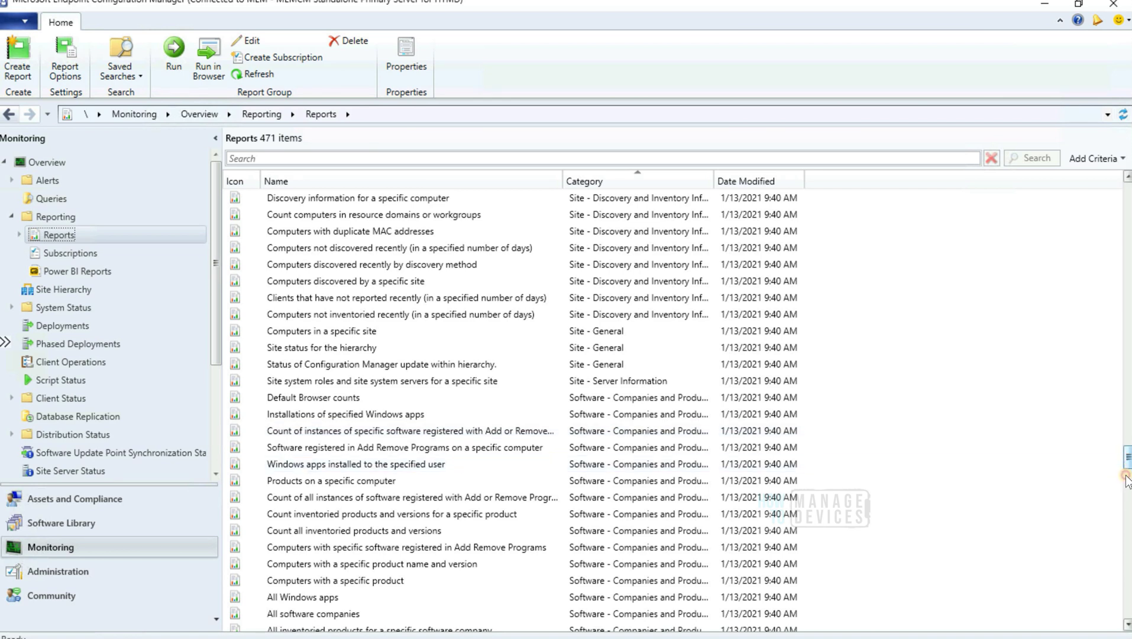
drag(1126, 480, 1125, 518)
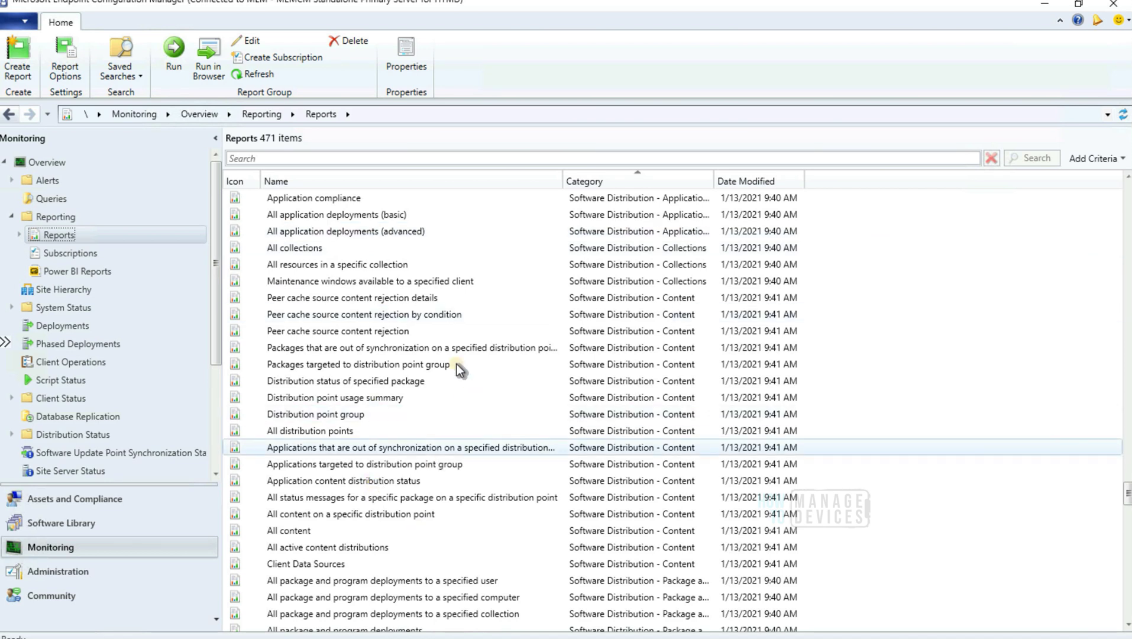
Step: Run the All collections report from its right-click menu
click(342, 250)
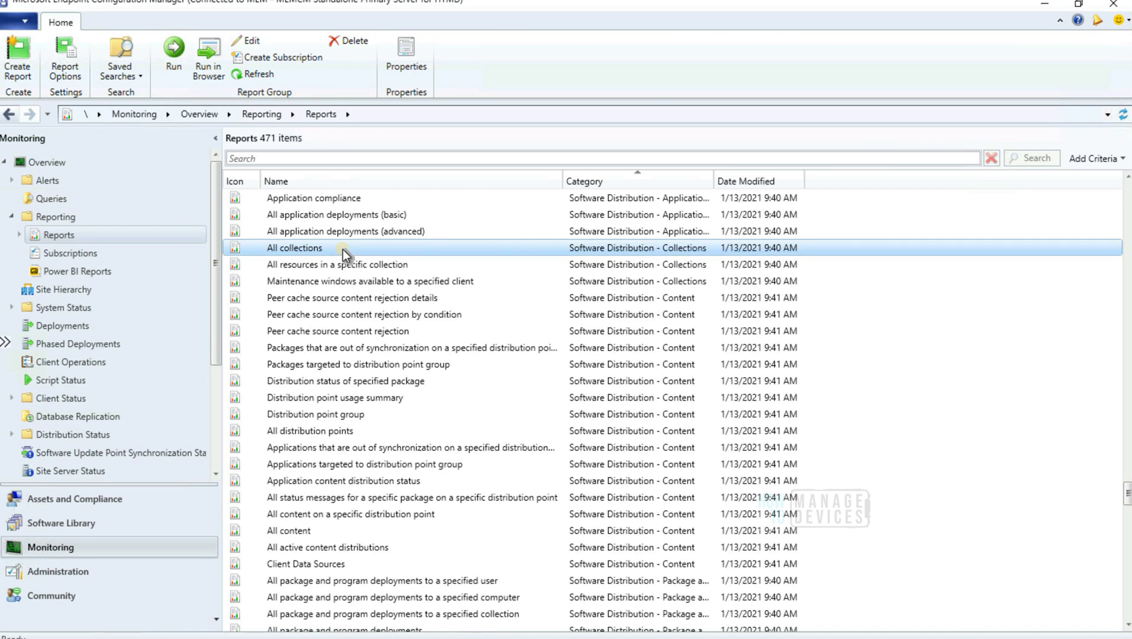
right_click(342, 249)
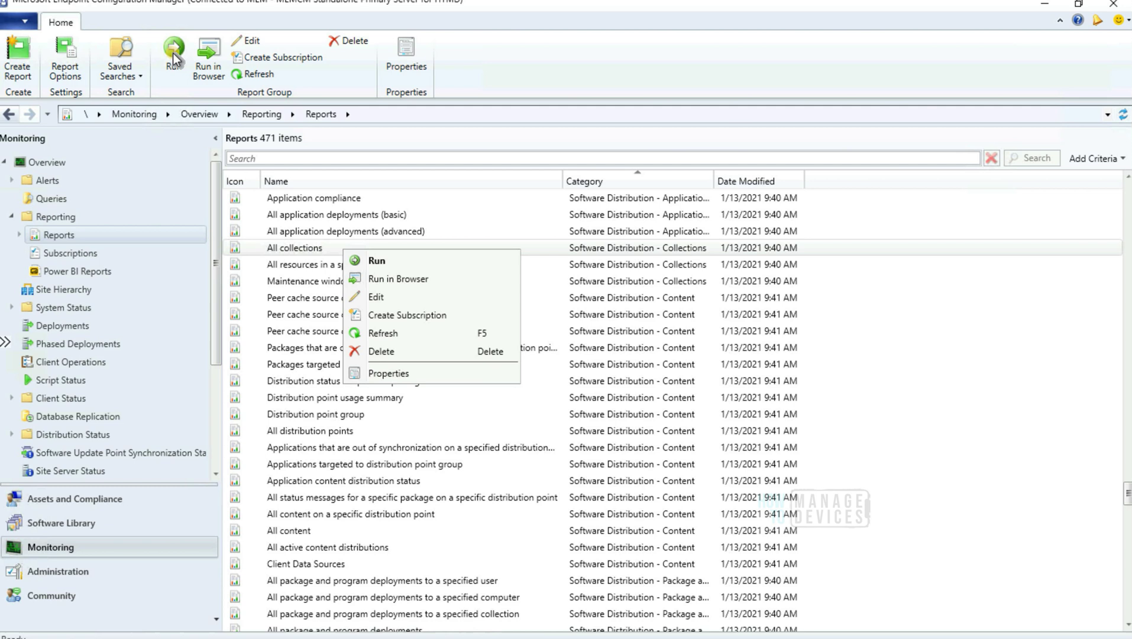
click(375, 258)
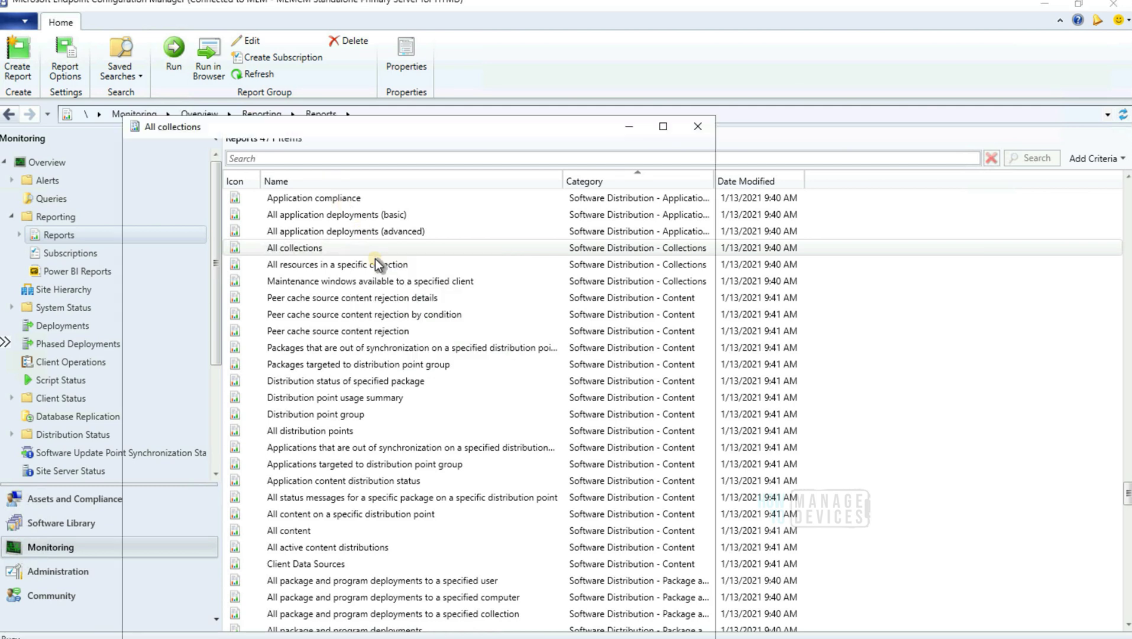
Step: Reposition the All collections report window, scroll through its collection table, and maximize it
drag(481, 129, 552, 83)
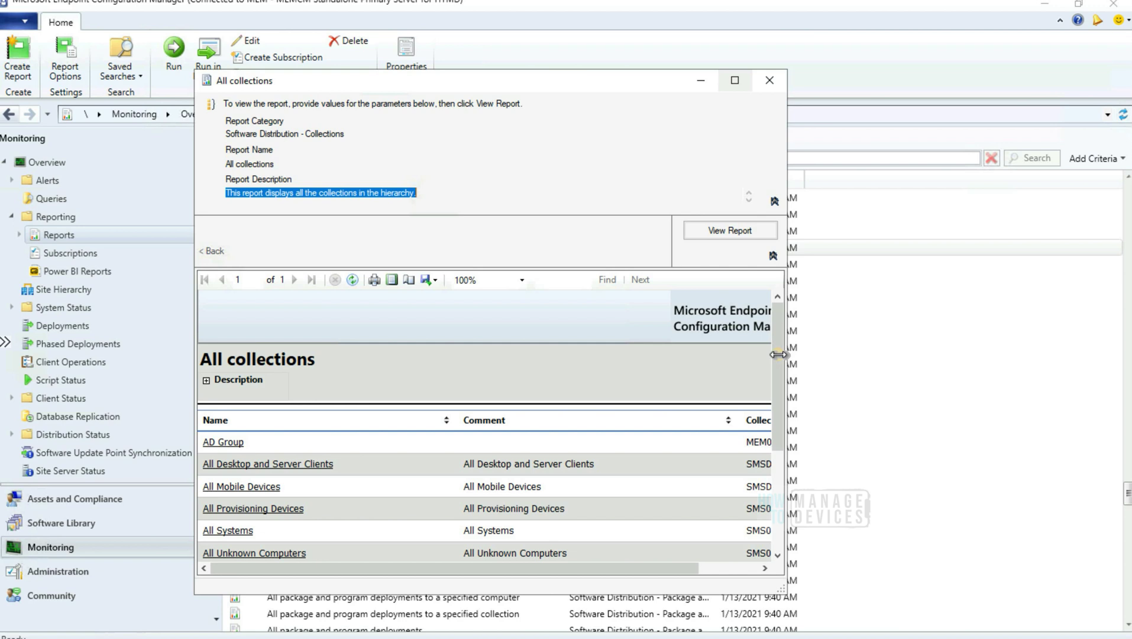
click(777, 395)
drag(777, 395, 778, 318)
drag(777, 416, 778, 485)
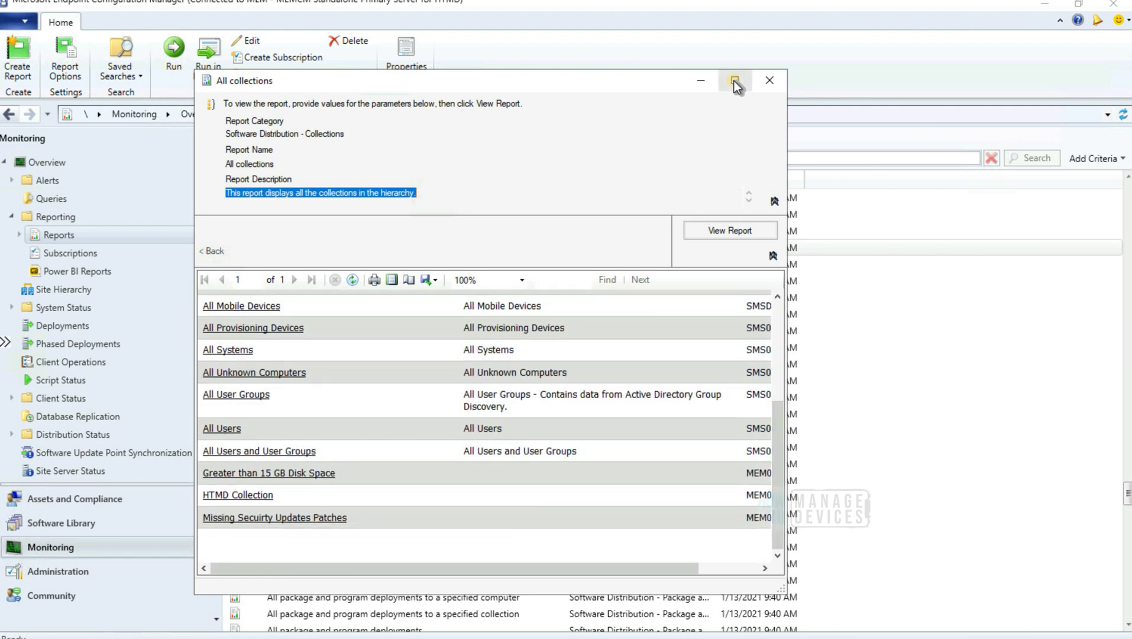
click(734, 81)
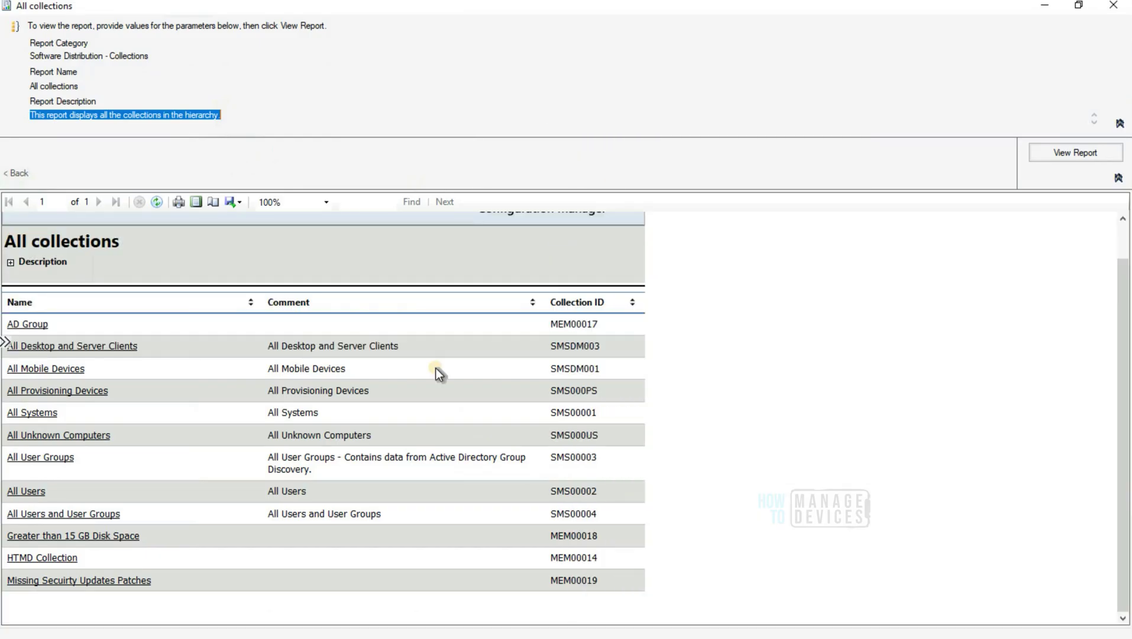
Step: Drill from HTMD Collection into computer PROD-WIN20 to show its package and program deployments
click(64, 557)
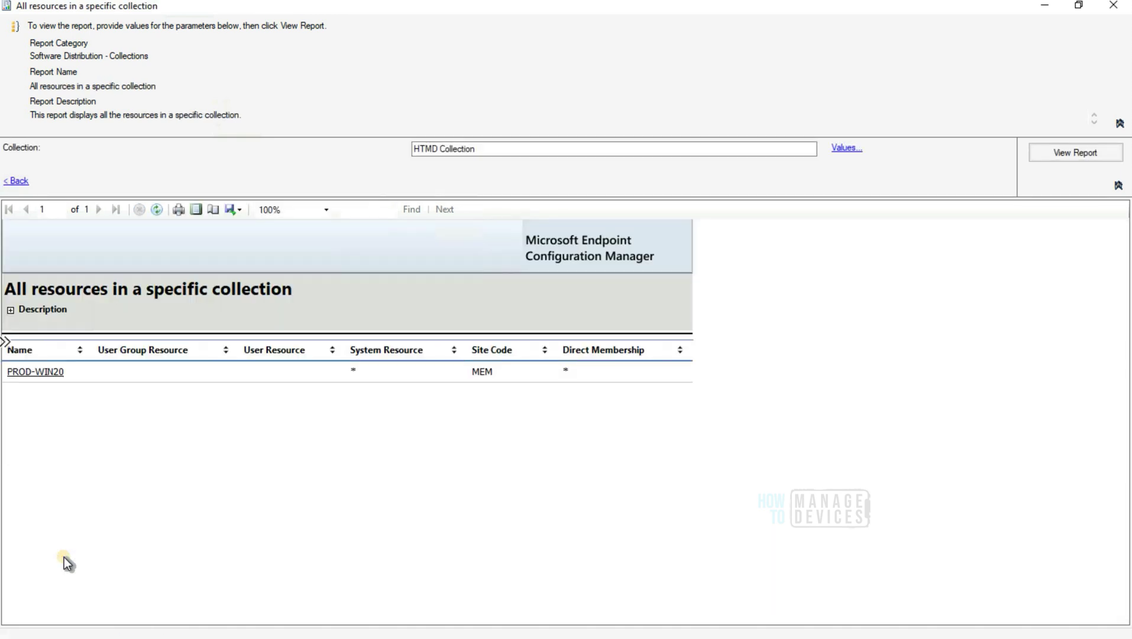
click(45, 369)
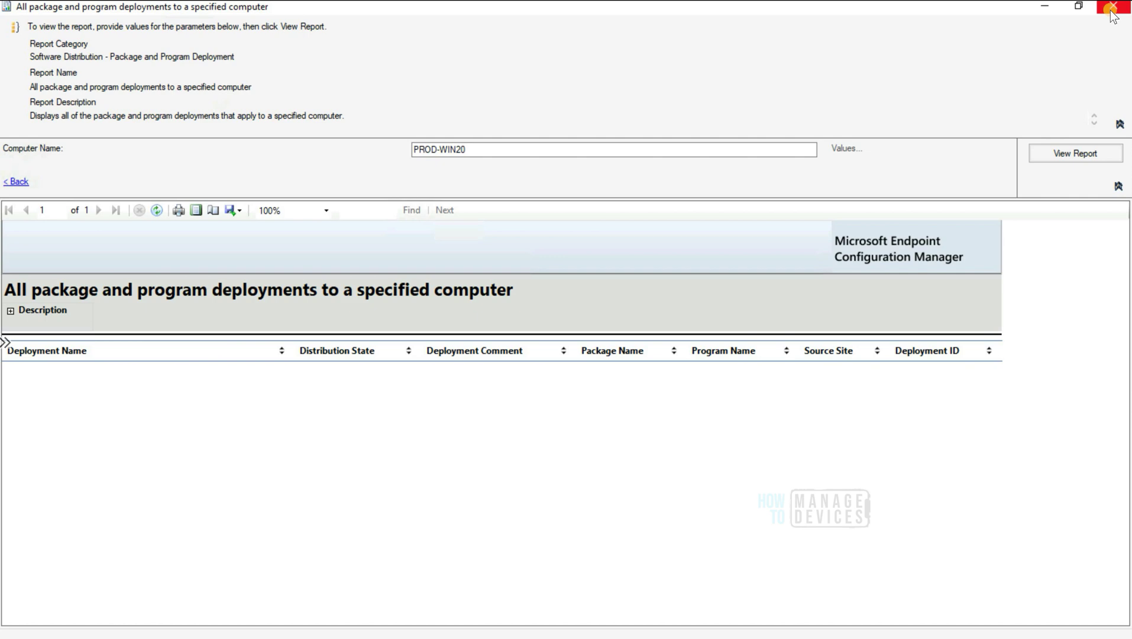
Step: Close the report, run All application deployments (basic), and maximize its parameter form
click(1113, 8)
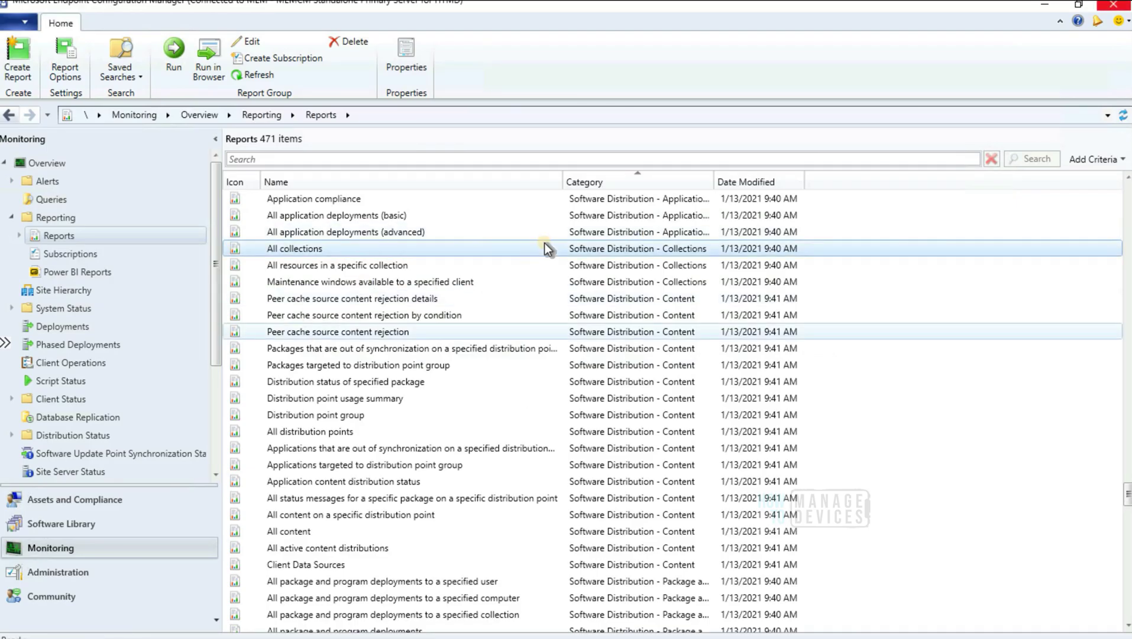
click(376, 215)
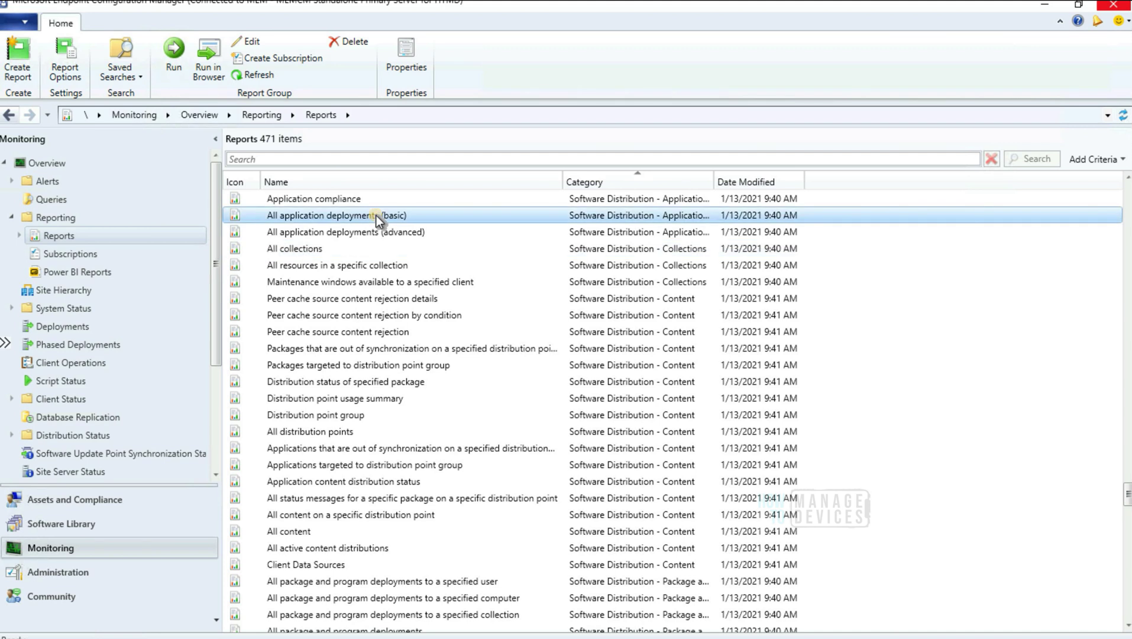
right_click(391, 219)
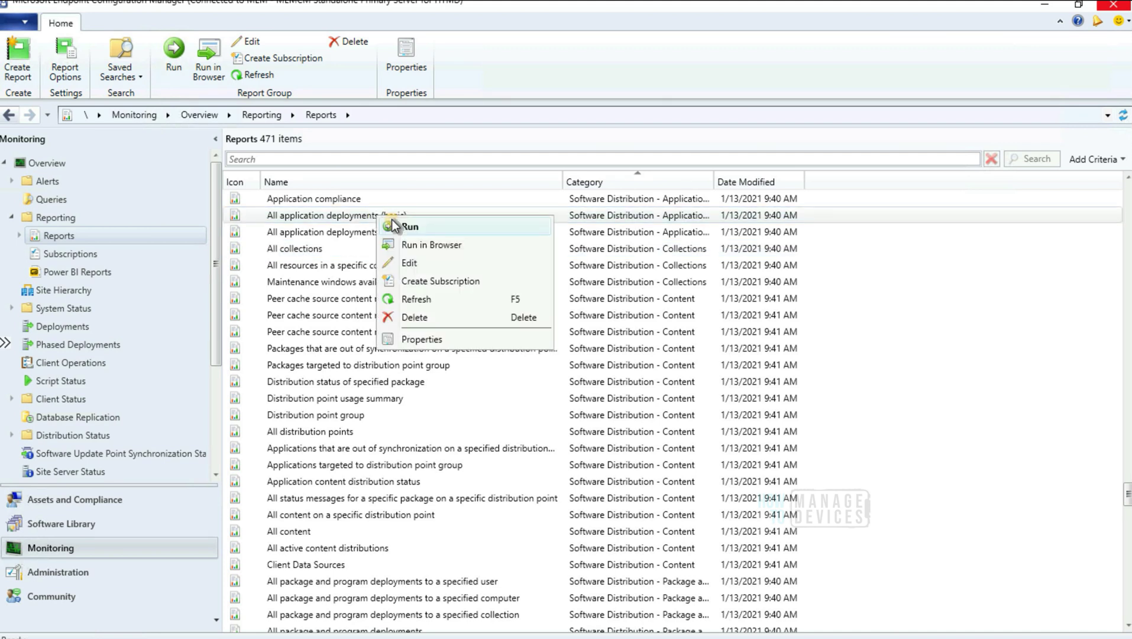
click(392, 222)
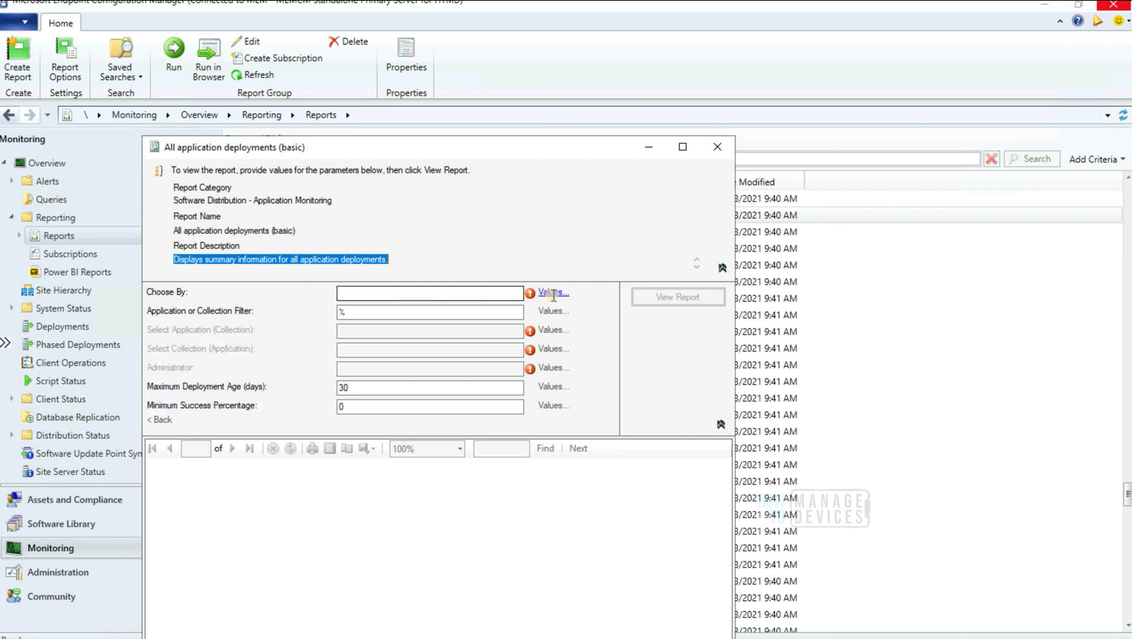
click(681, 147)
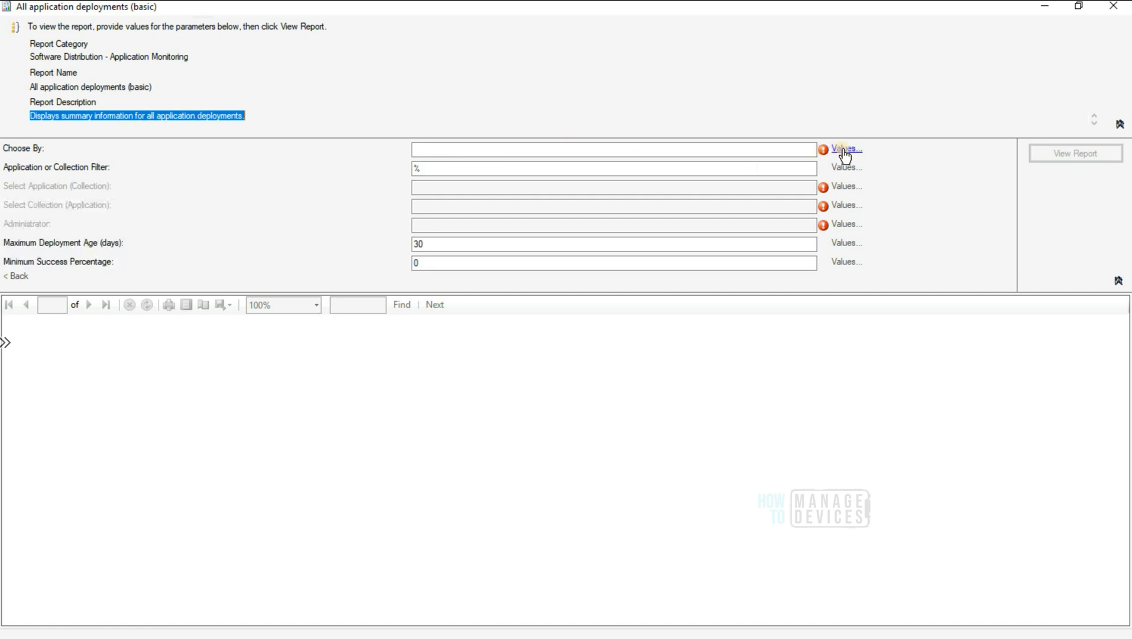
Step: Set the Choose By parameter to Collection
click(845, 151)
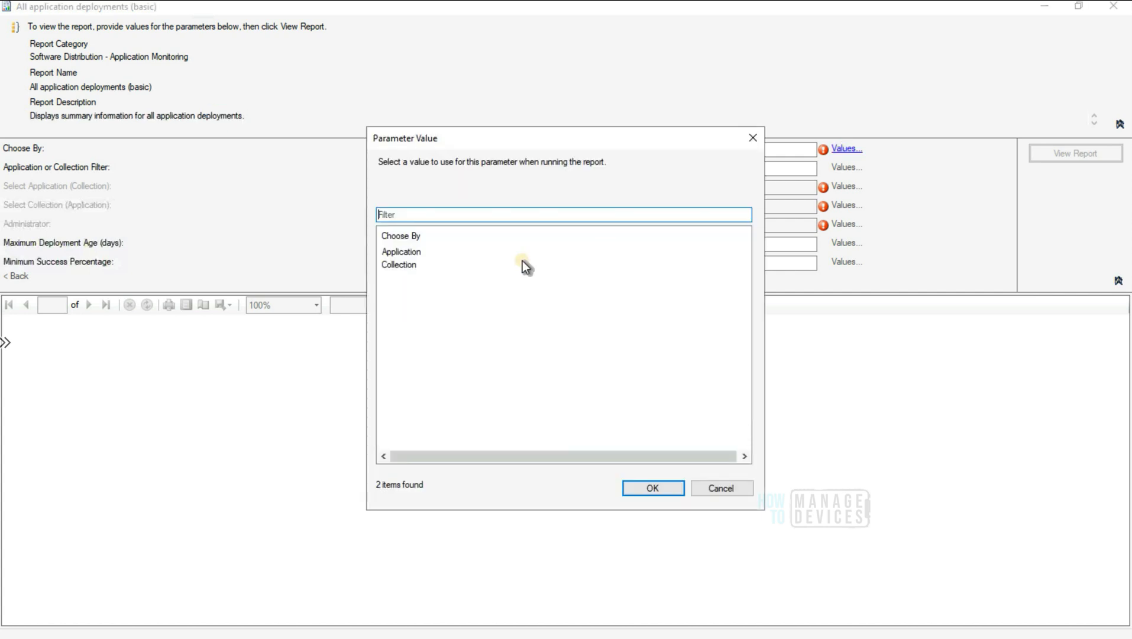
click(414, 254)
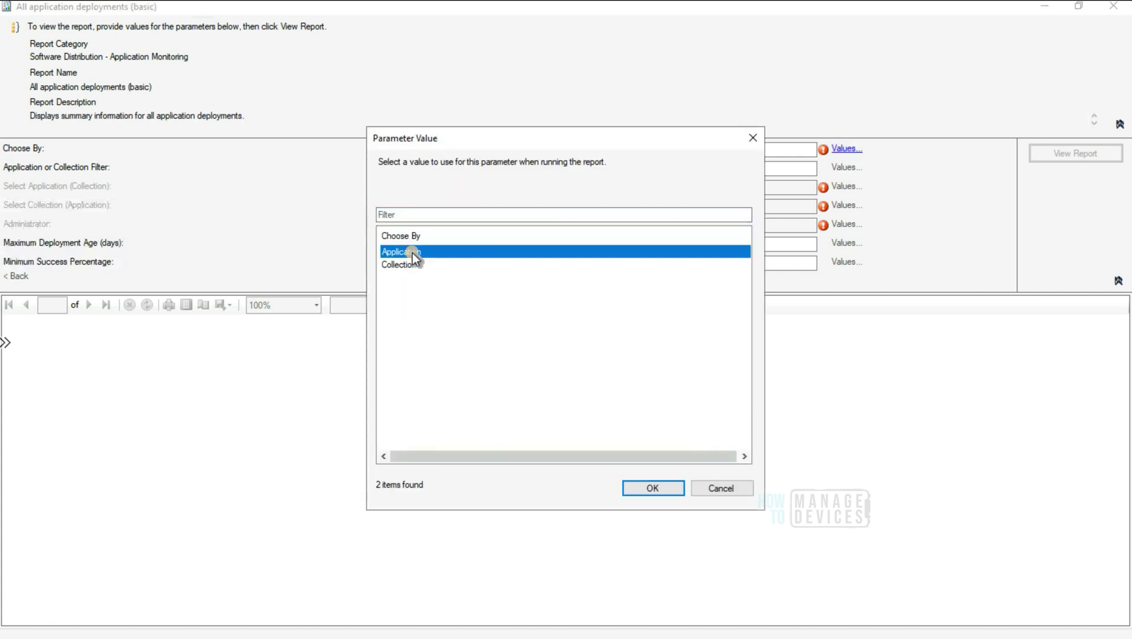
click(650, 488)
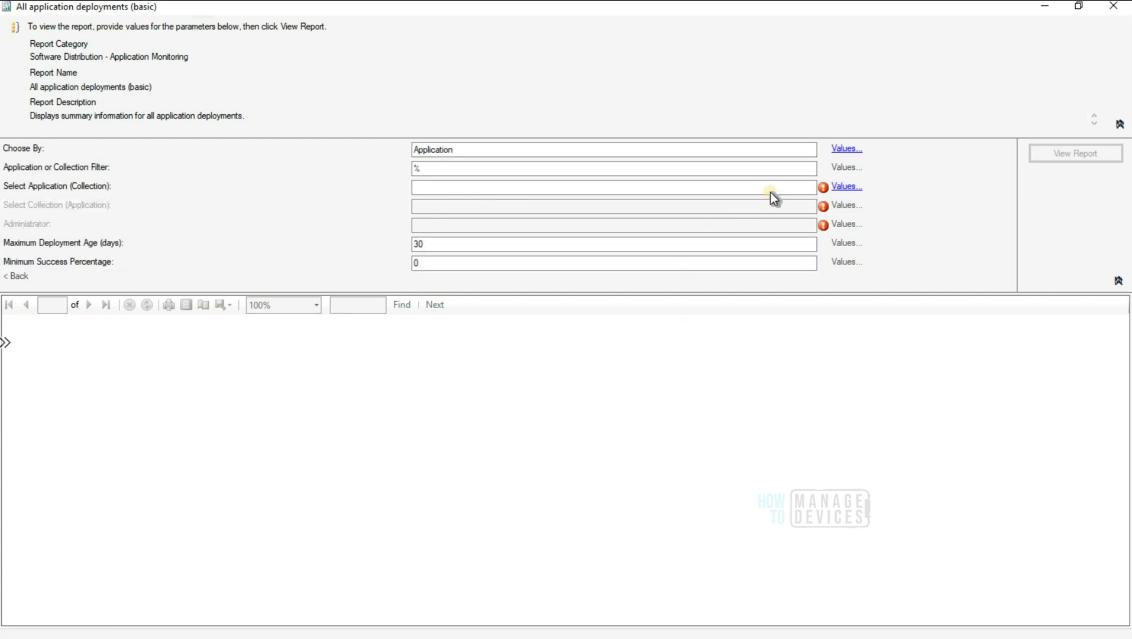
click(846, 149)
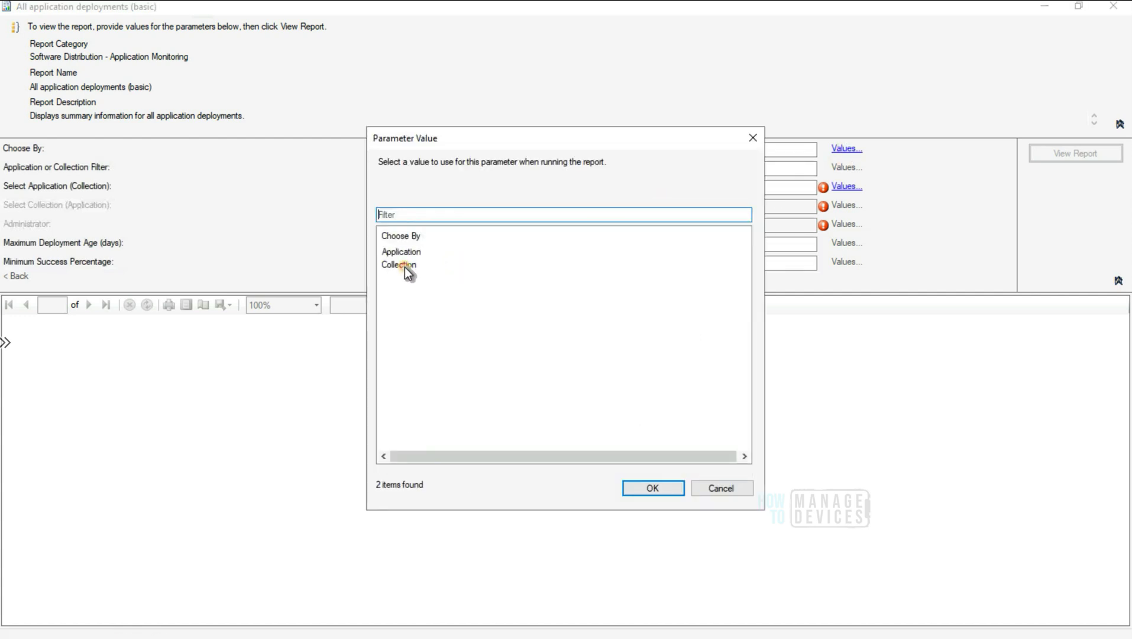
click(407, 268)
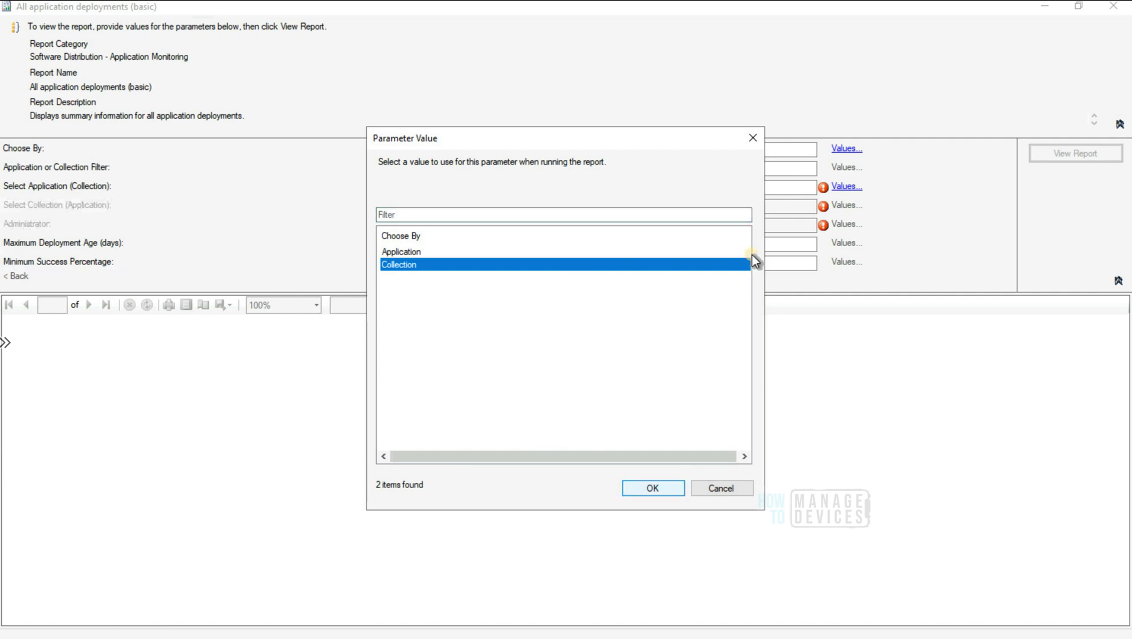
click(662, 482)
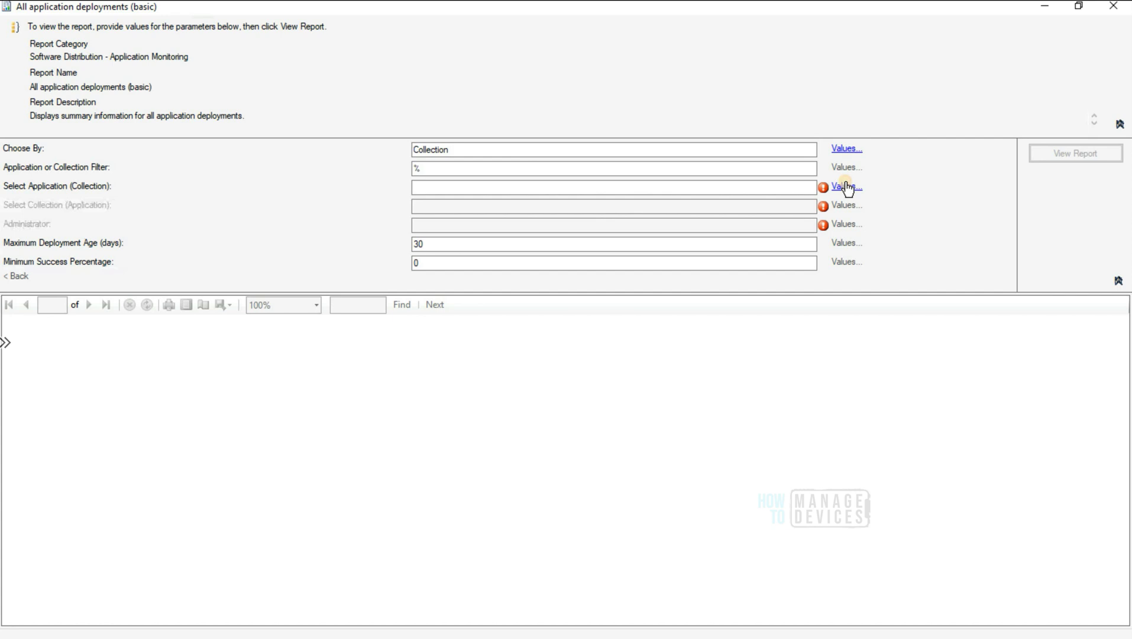
Step: Choose HTMD Collection and All applications as the report's parameter values
click(847, 186)
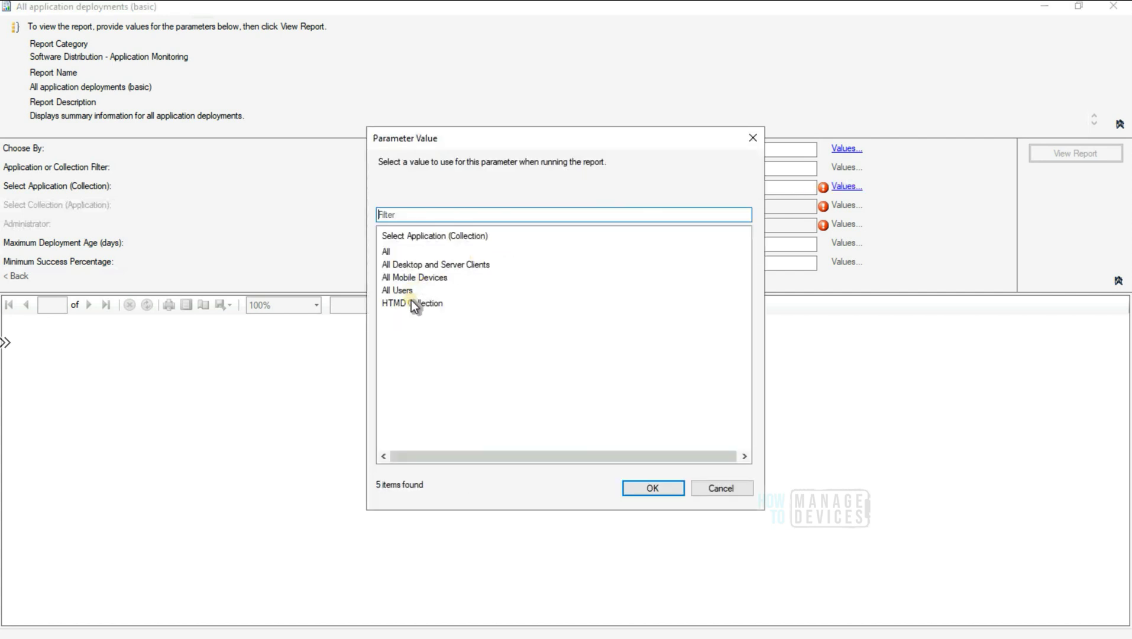
click(412, 303)
click(649, 489)
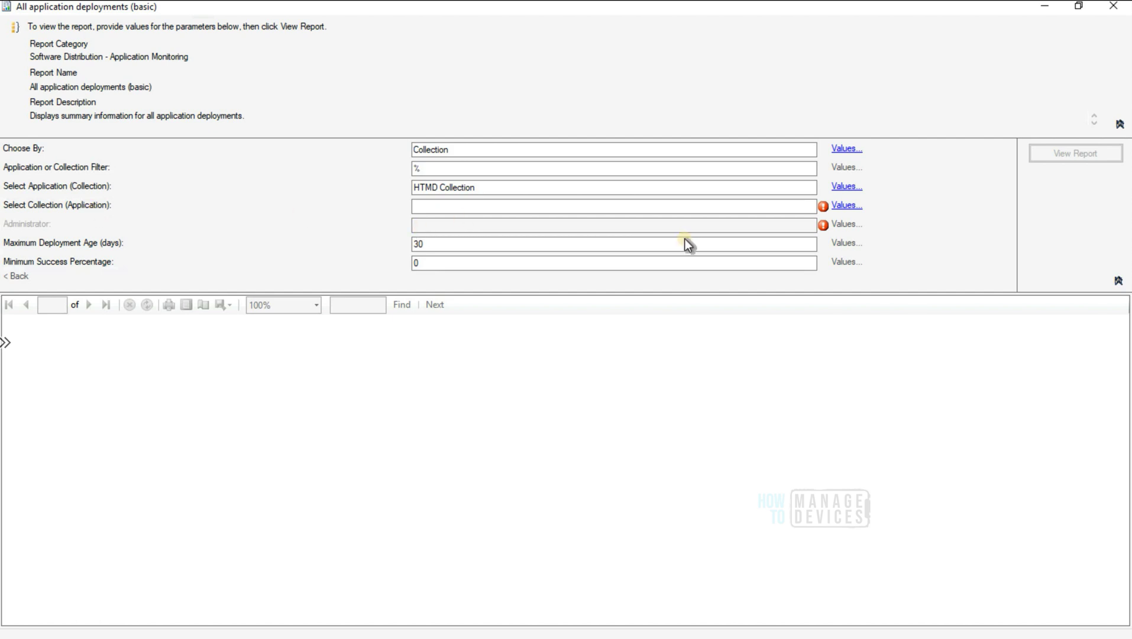
click(847, 206)
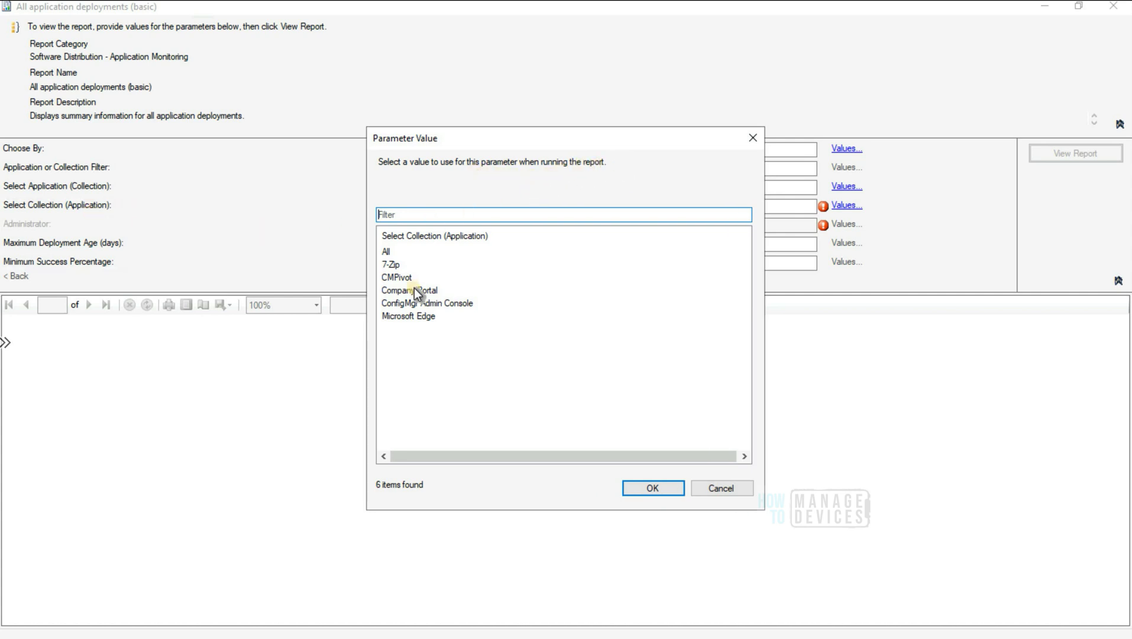
click(389, 253)
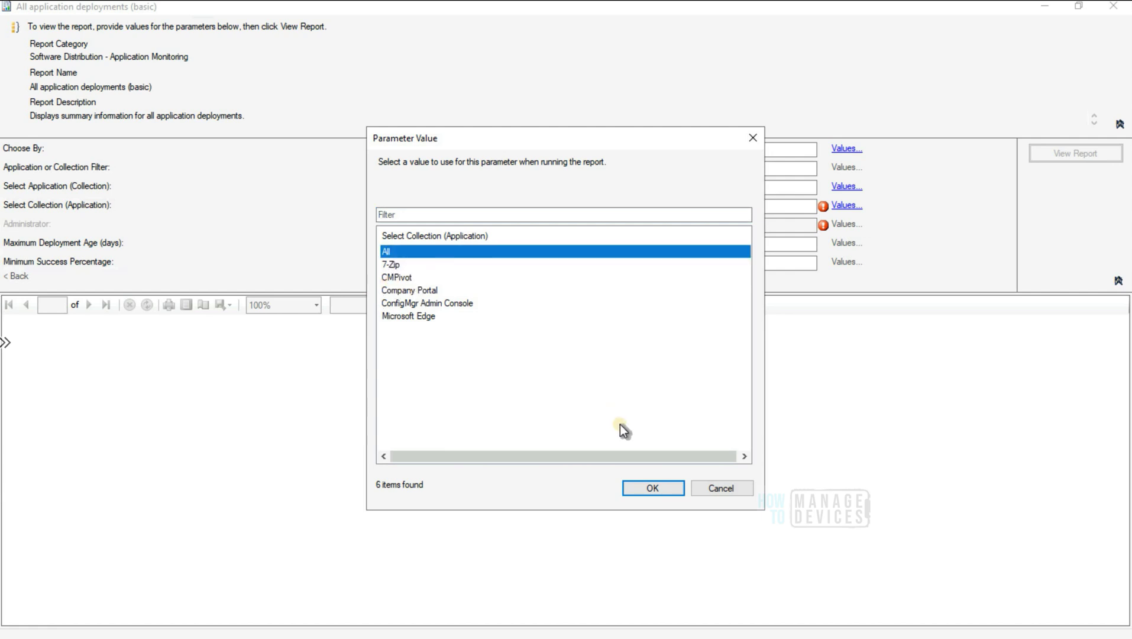
click(650, 489)
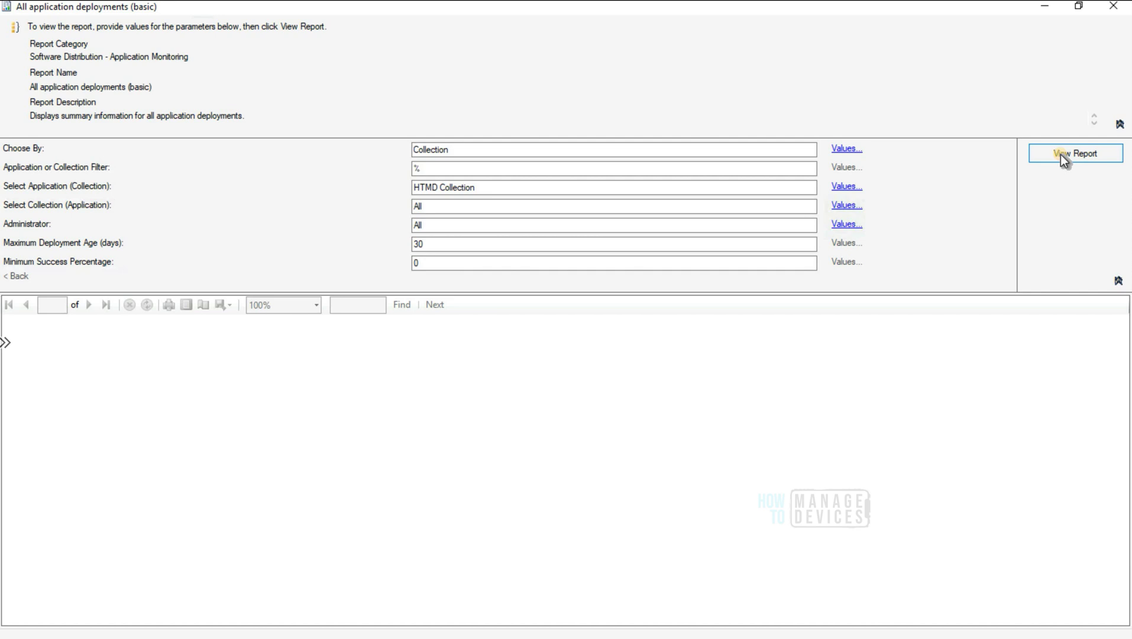
Step: View the deployments report with the HTMD Collection parameters
click(1060, 155)
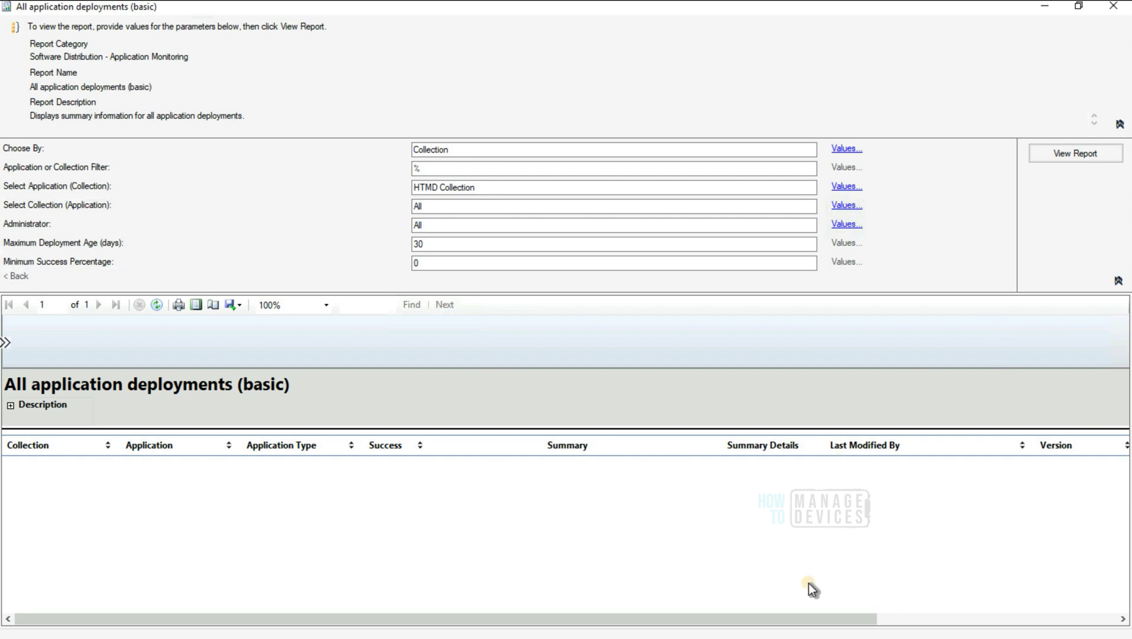
click(920, 619)
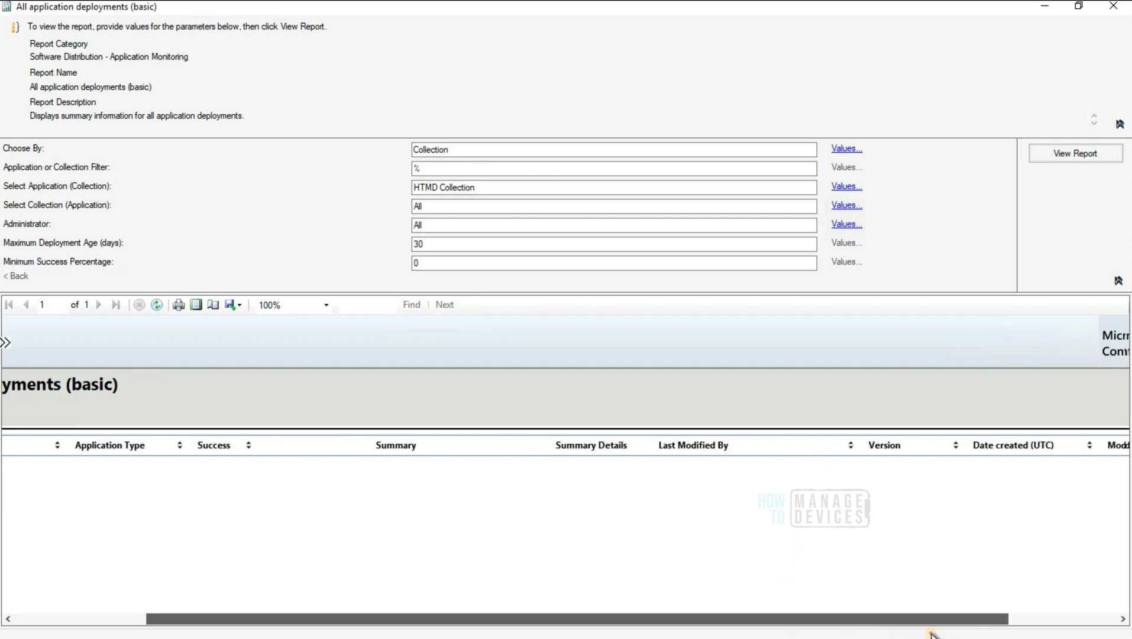
click(700, 605)
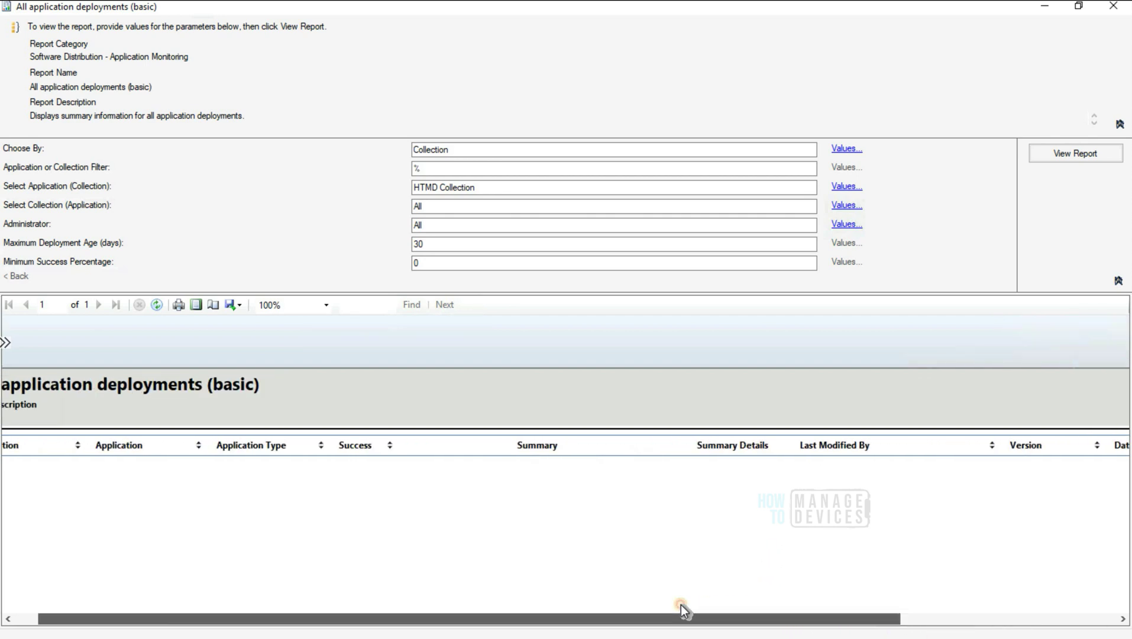
Step: Change Maximum Deployment Age to 365 and rerun the report to review the deployments
click(467, 247)
key(BackSpace)
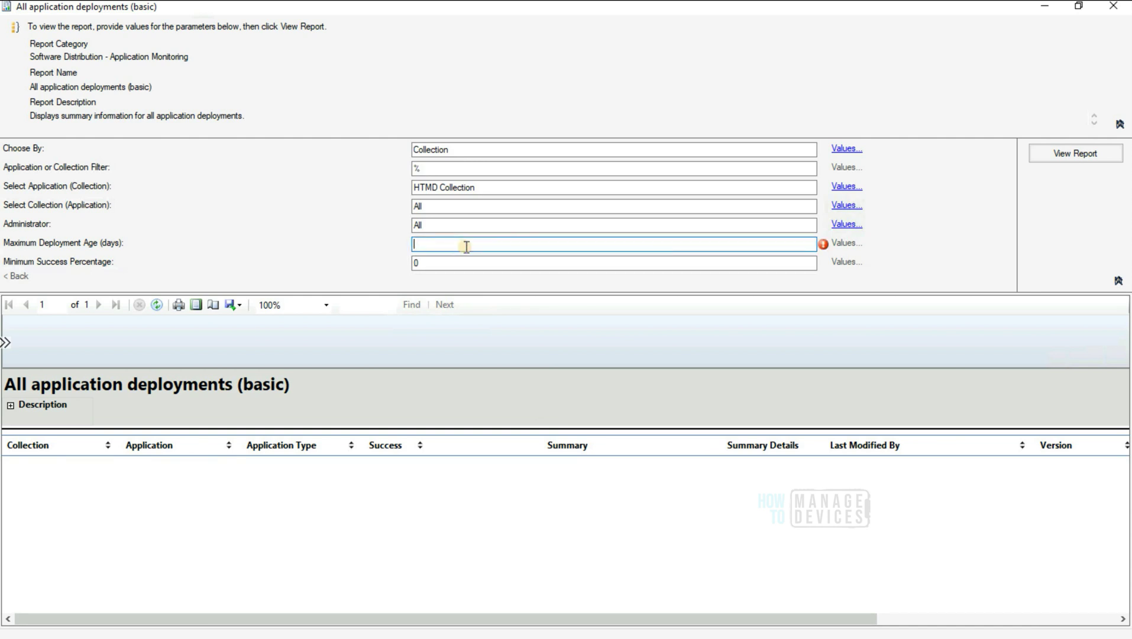
text(2)
key(BackSpace)
key(BackSpace)
text(3)
click(1056, 153)
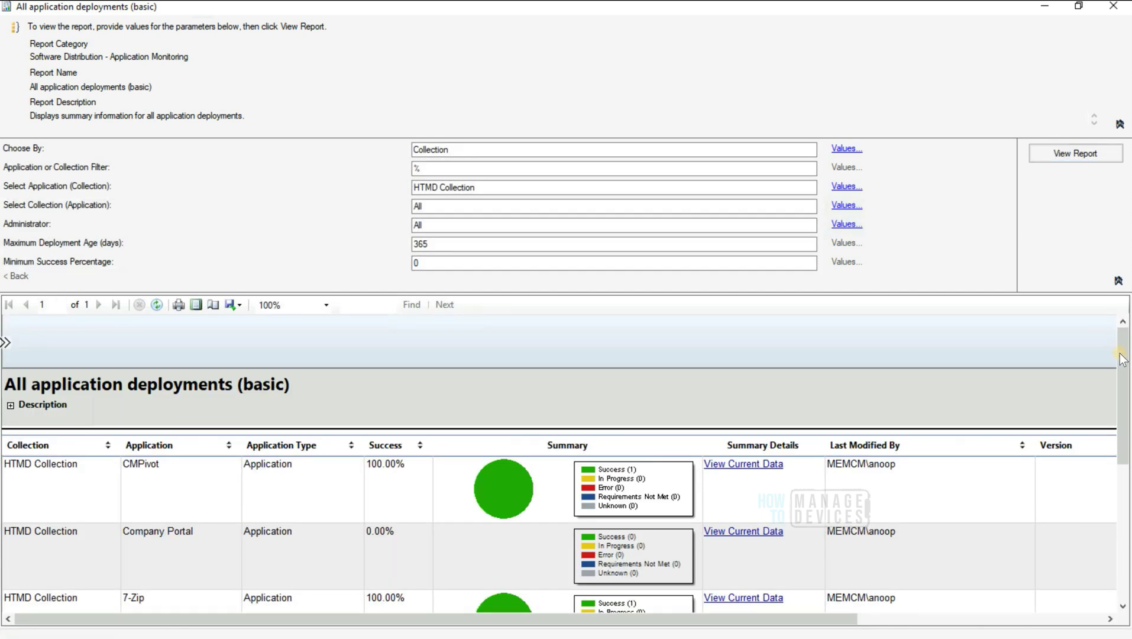
click(584, 245)
drag(1122, 392, 1064, 255)
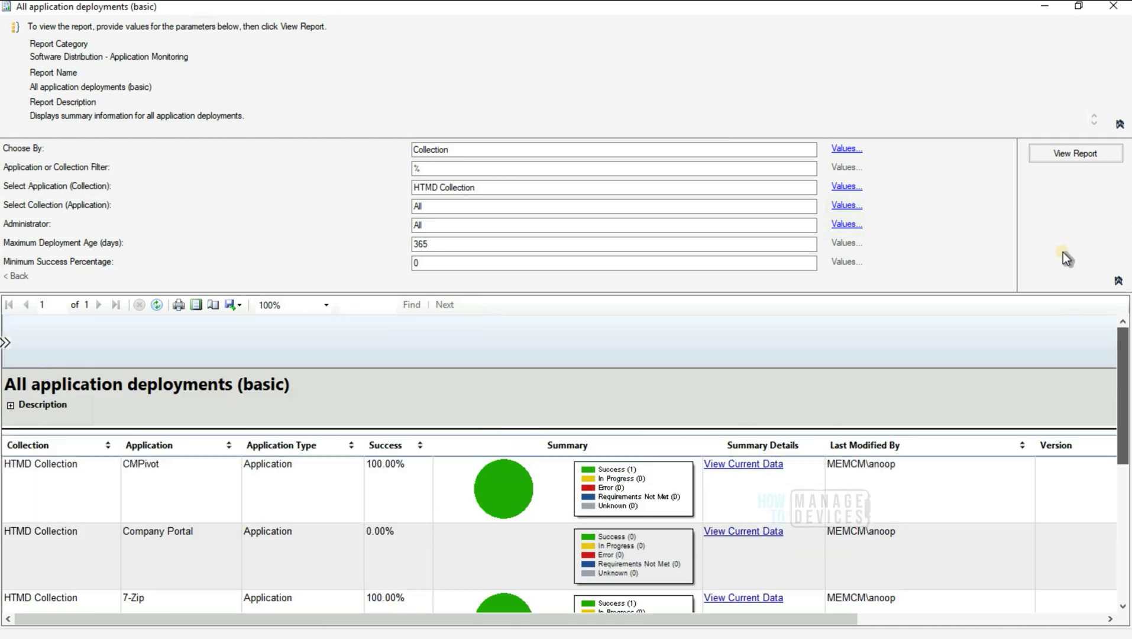
Step: Close the report, switch to the Report Server browser, and open the ConfigMgr_MEM folder
click(1112, 9)
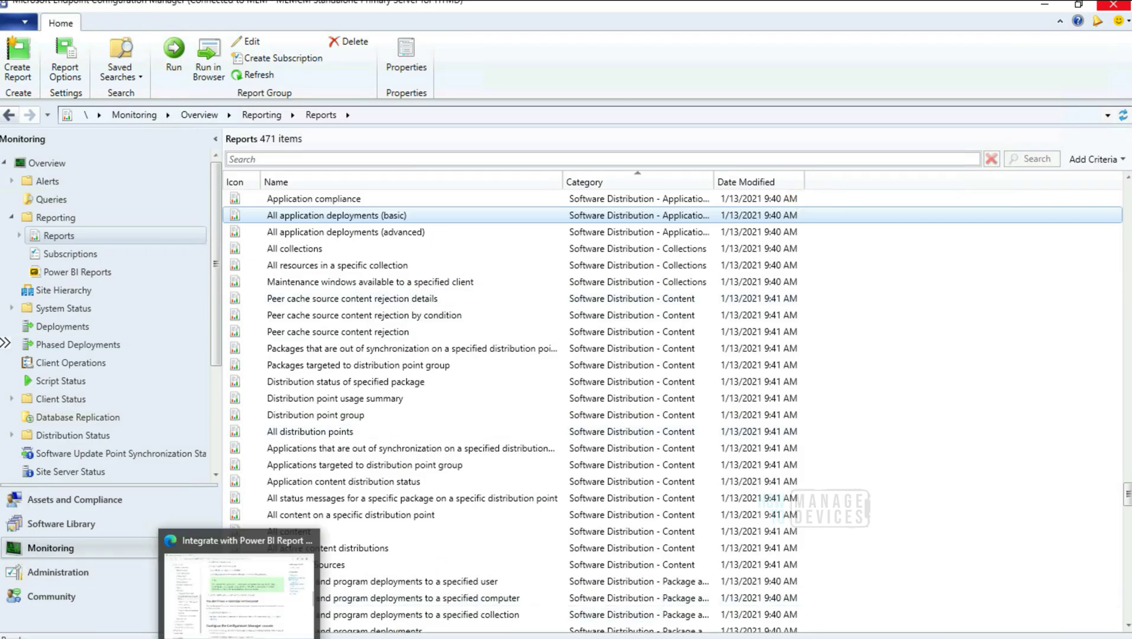
mouse_move(118, 634)
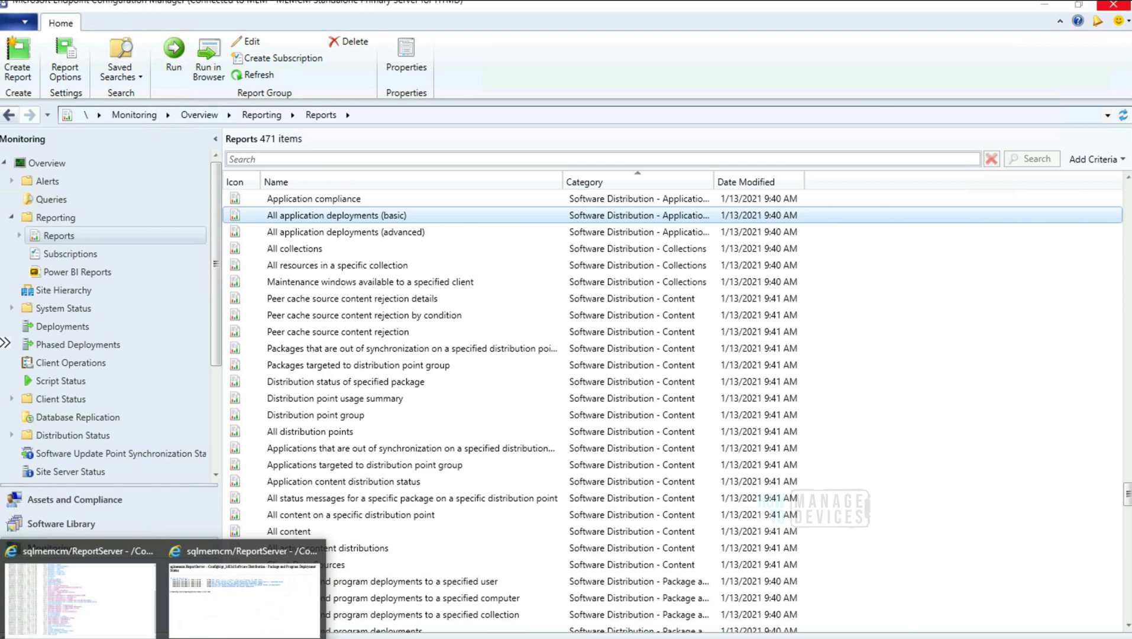
click(118, 628)
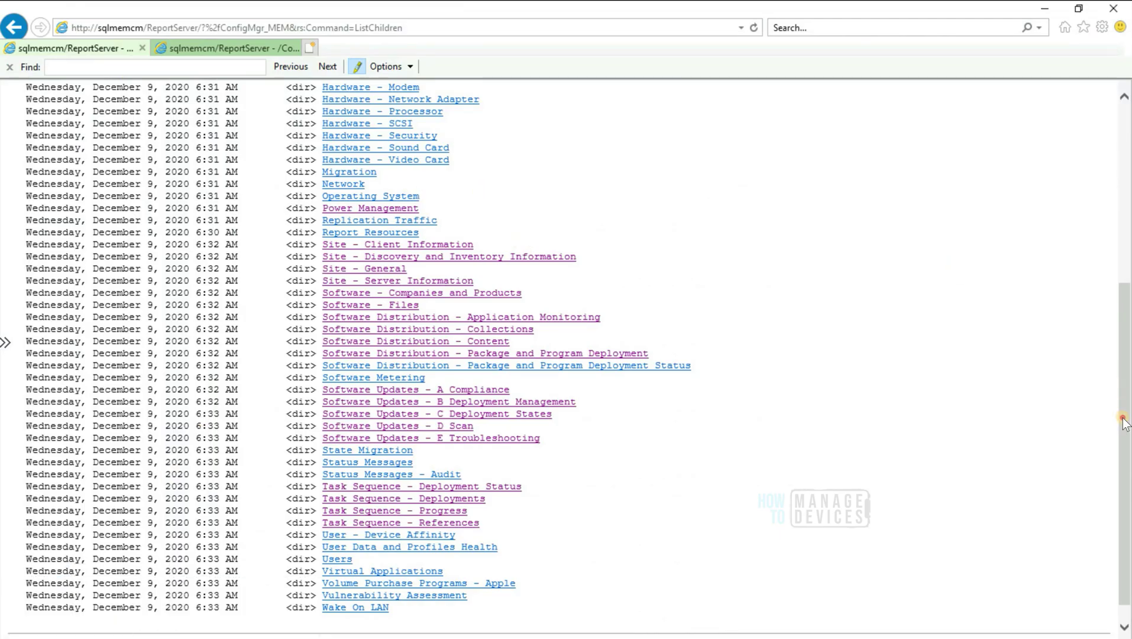
scroll(117, 58, up, 5)
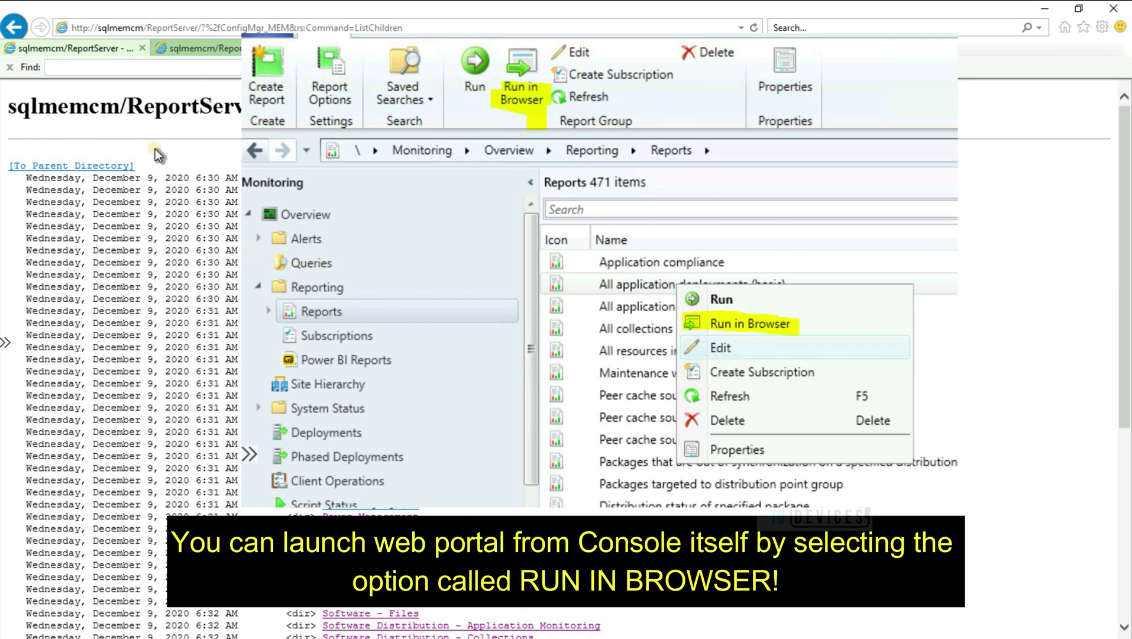
click(108, 169)
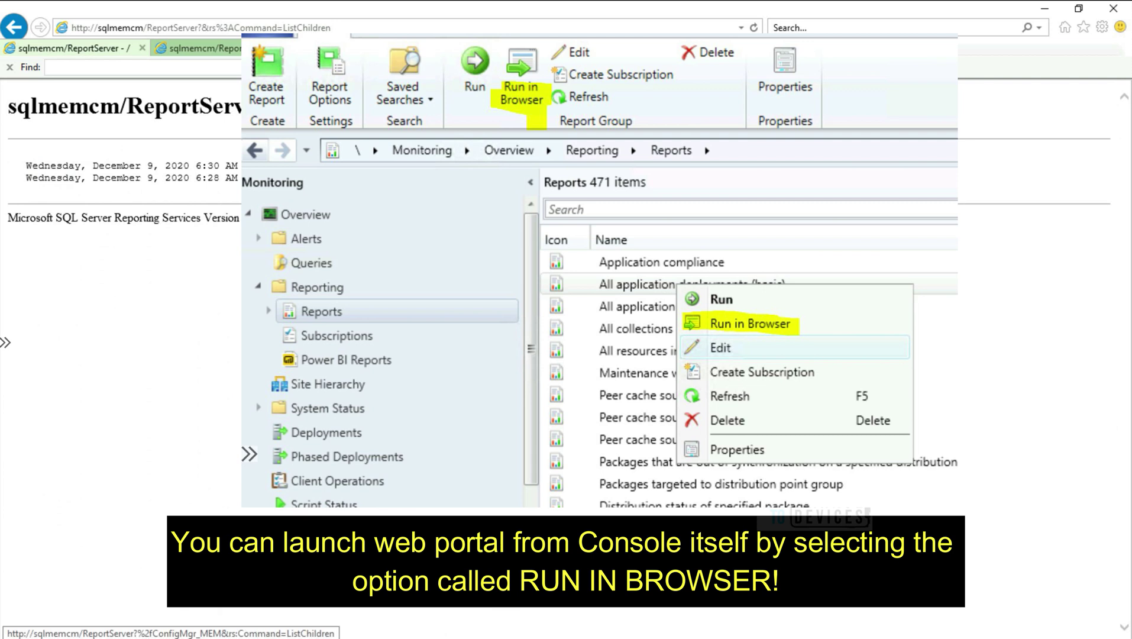
click(379, 174)
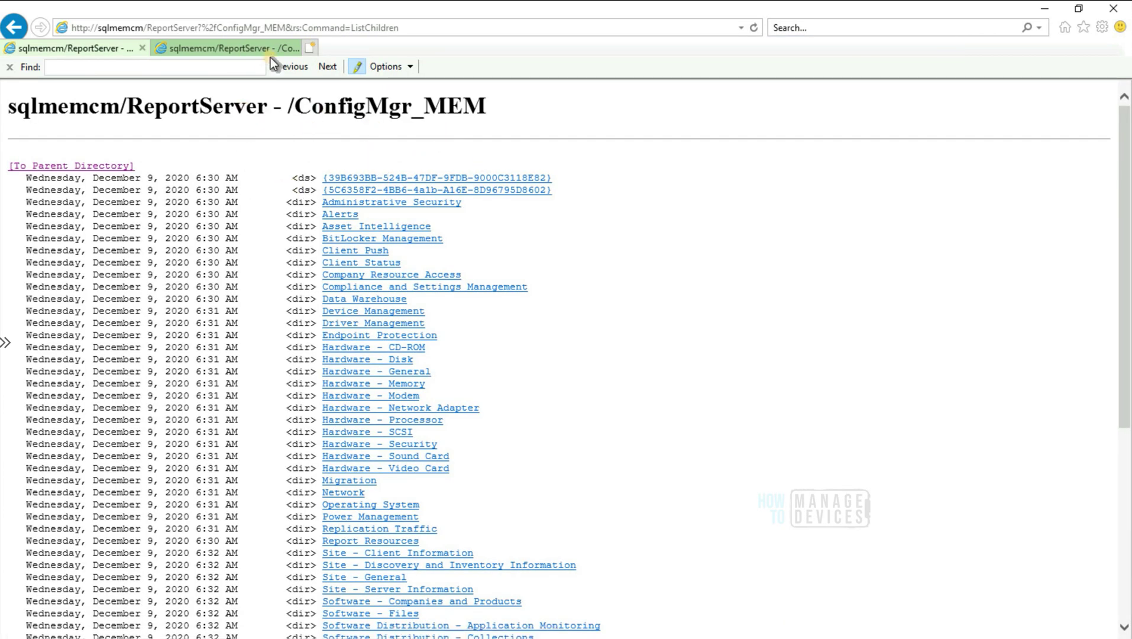
click(200, 26)
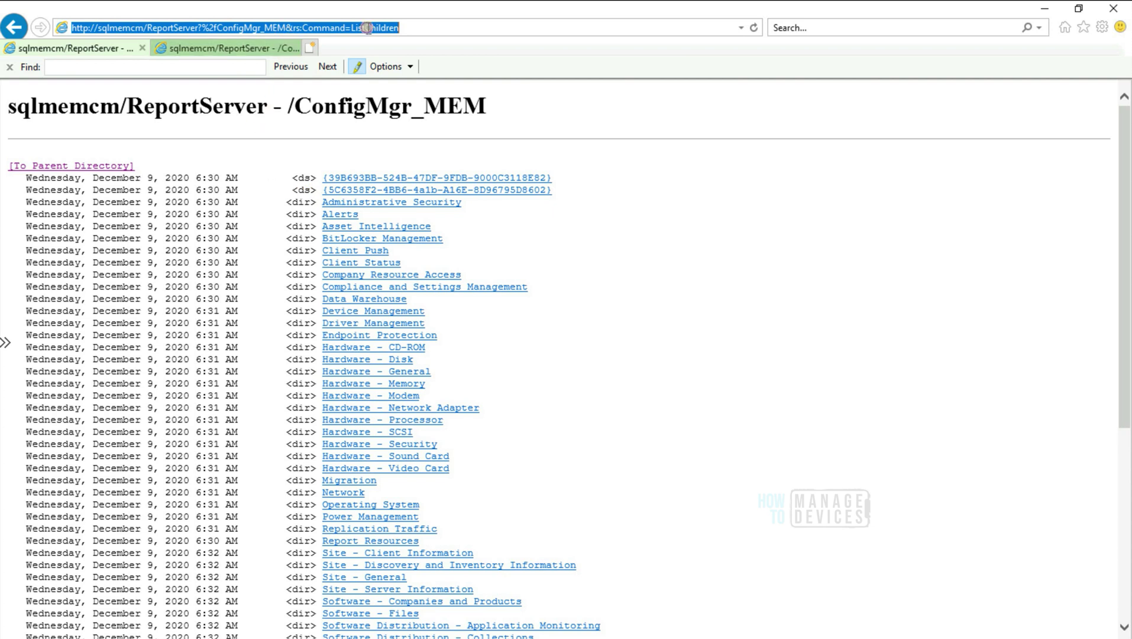
double_click(468, 31)
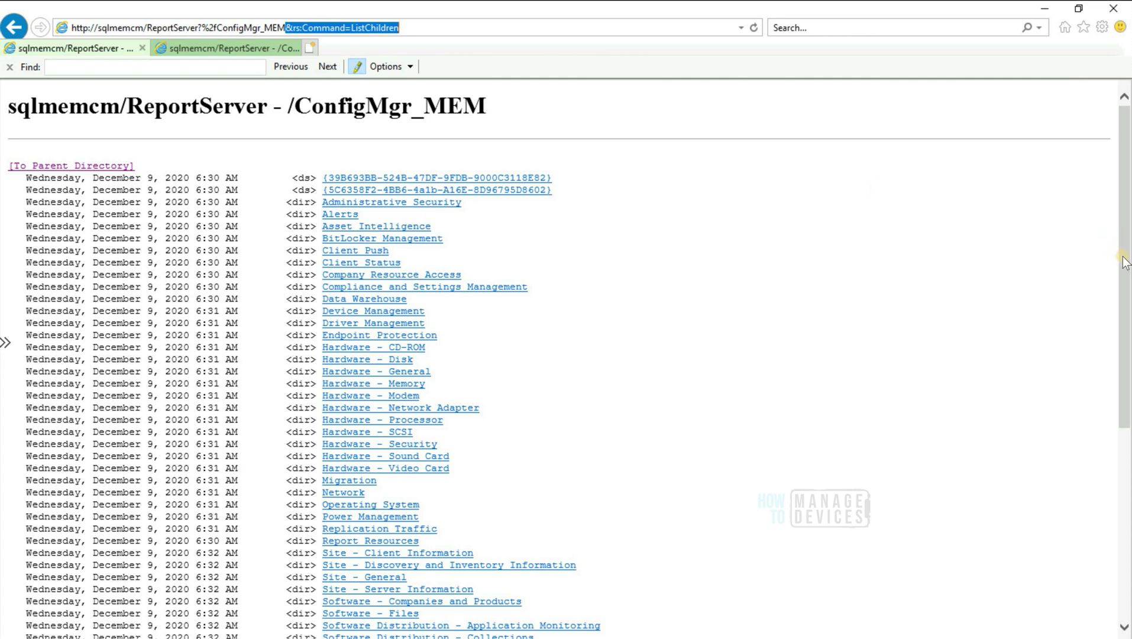
drag(1123, 334, 1117, 526)
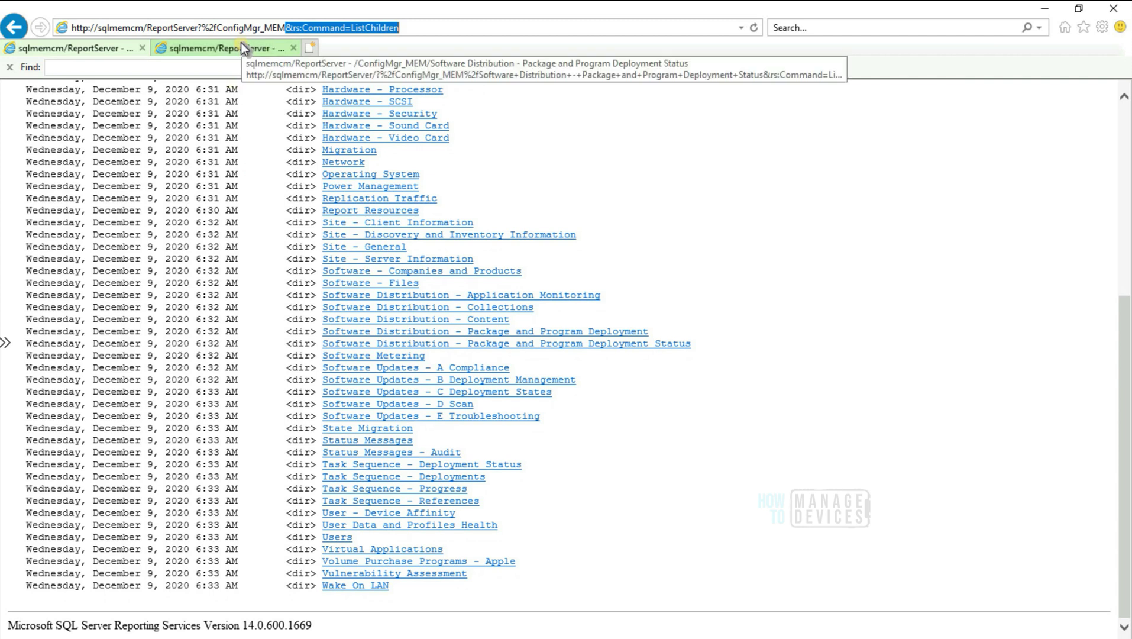
Step: Open the Operating System folder, then the Computer operating system version history report, in new tabs
right_click(357, 175)
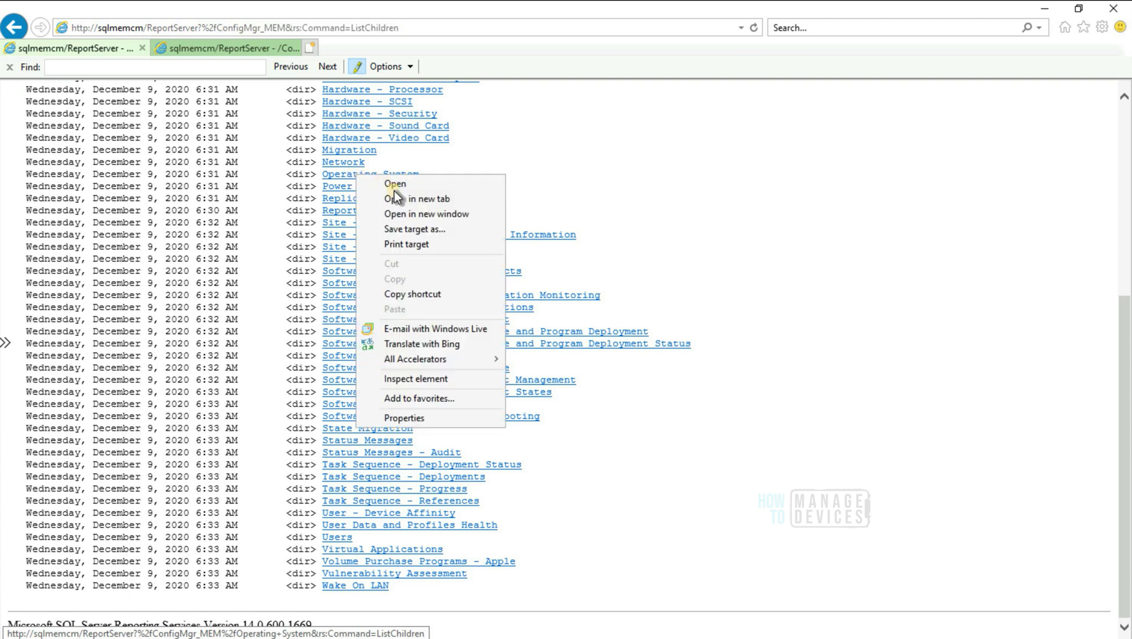
click(397, 198)
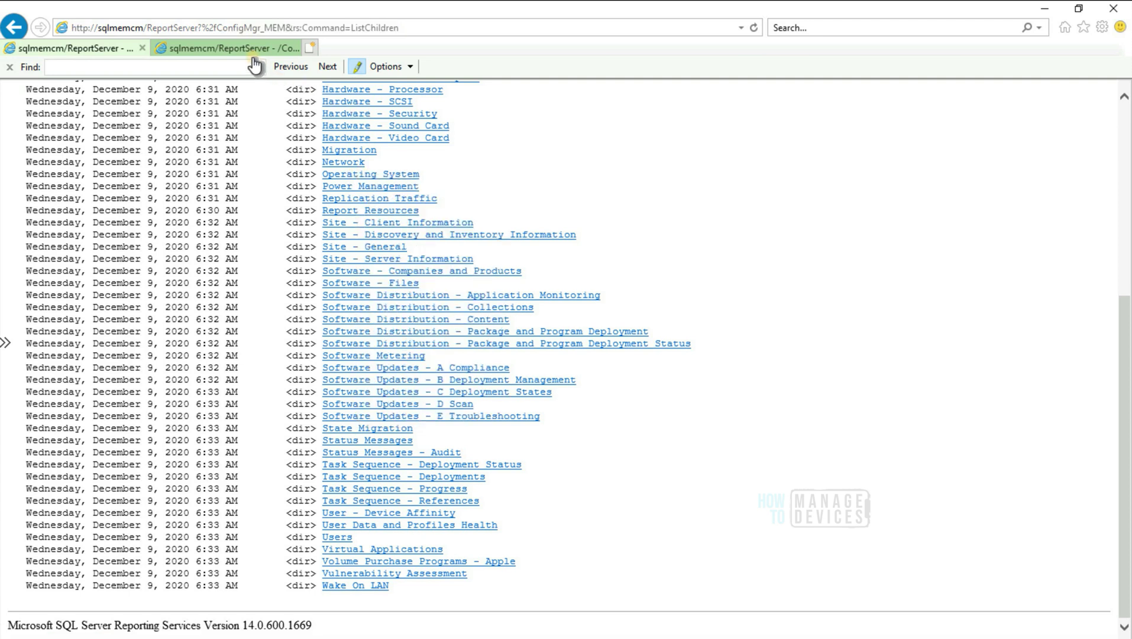
click(351, 48)
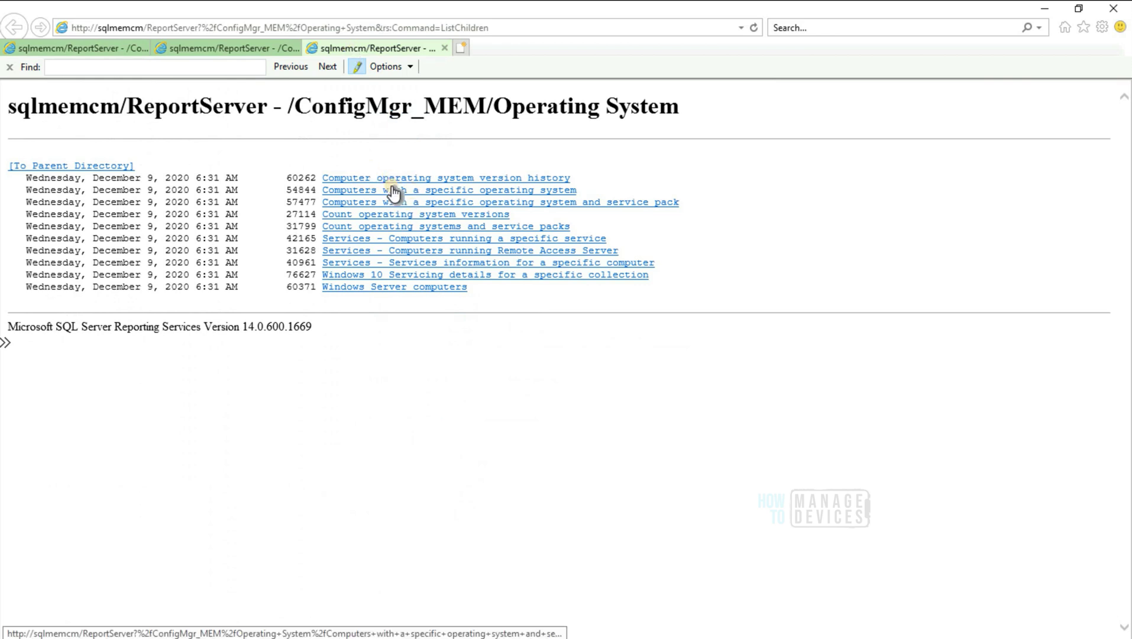
right_click(453, 181)
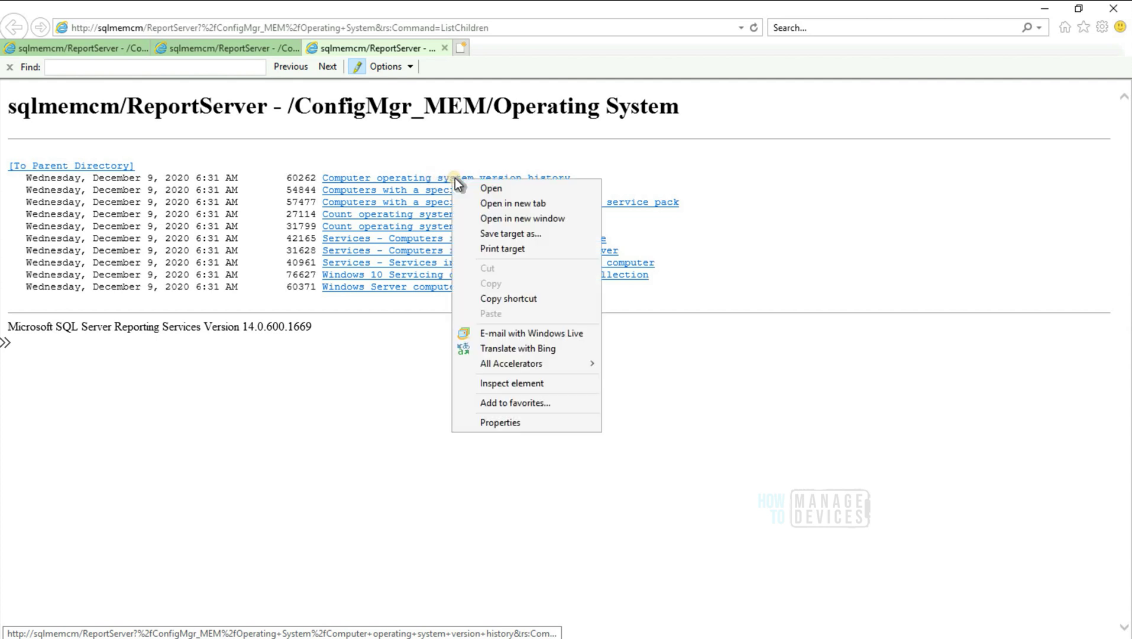
click(488, 202)
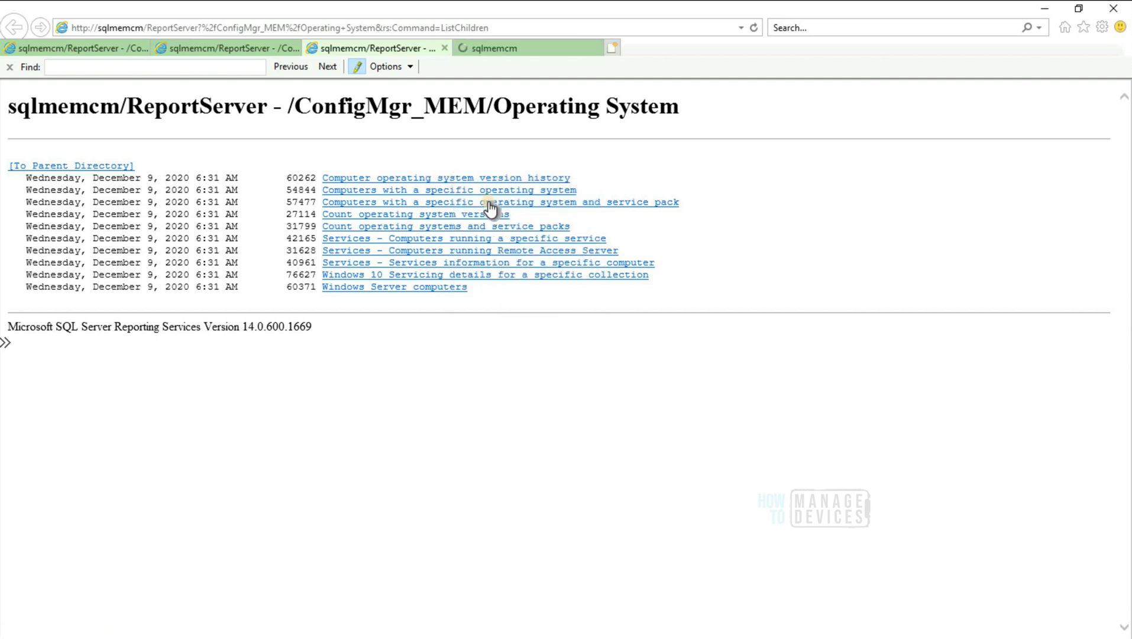
click(521, 50)
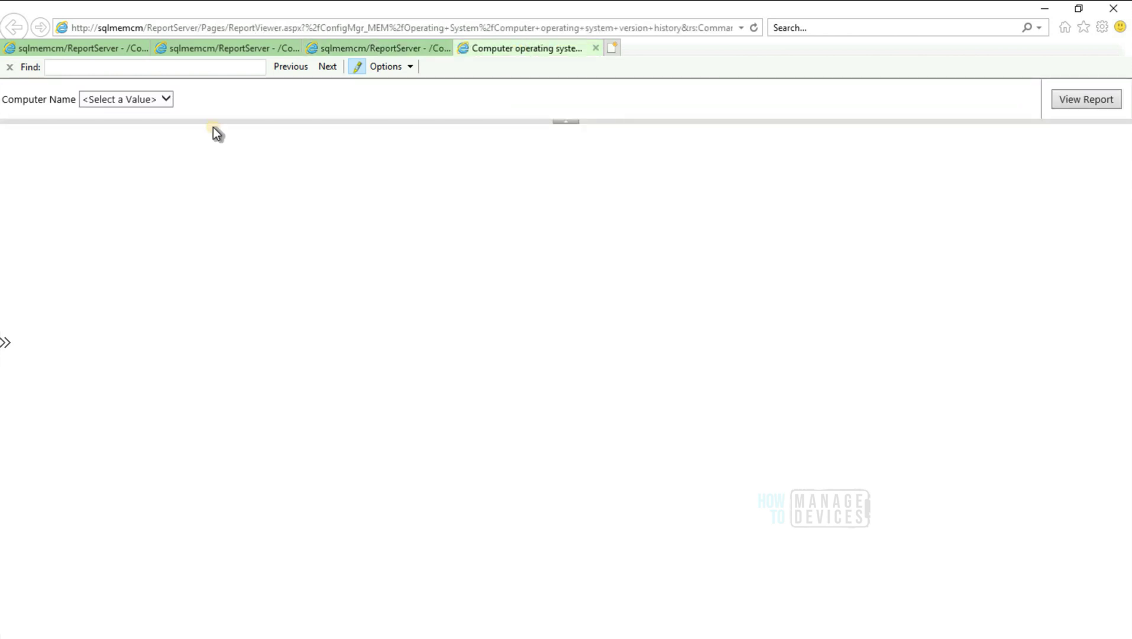
Step: Set Computer Name to PROD-WIN20 and view the report
click(168, 97)
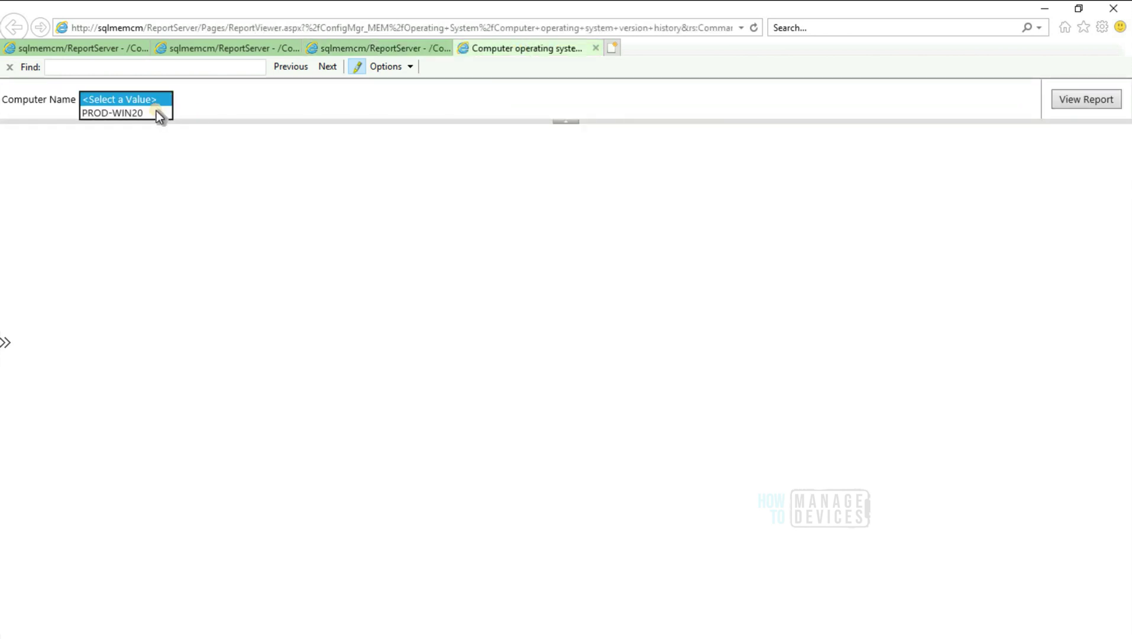
click(156, 113)
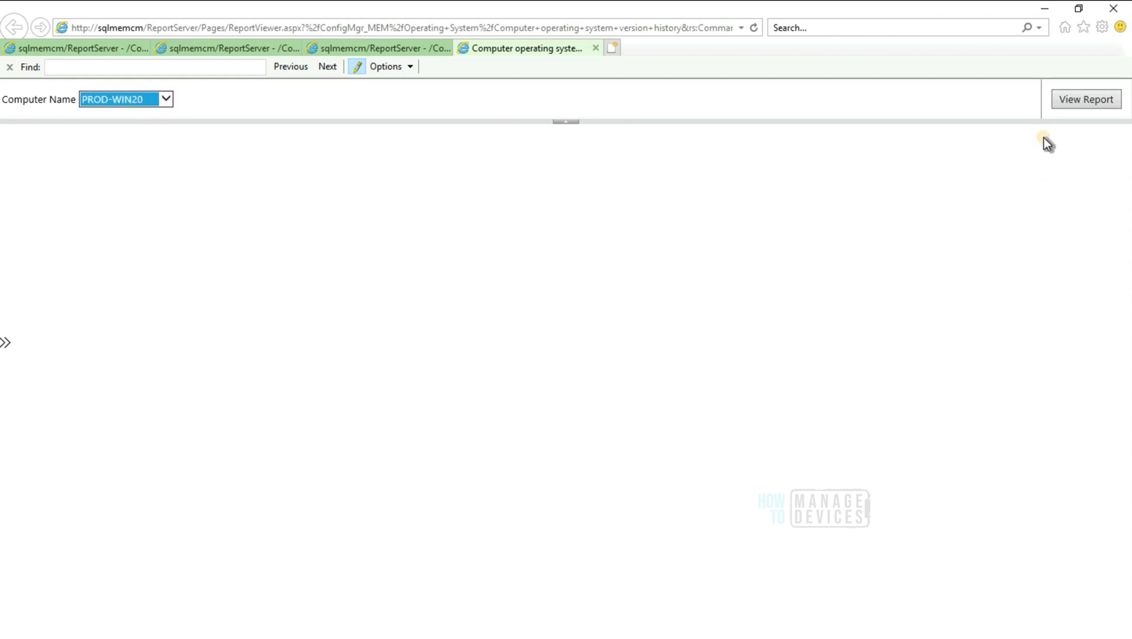
click(1081, 102)
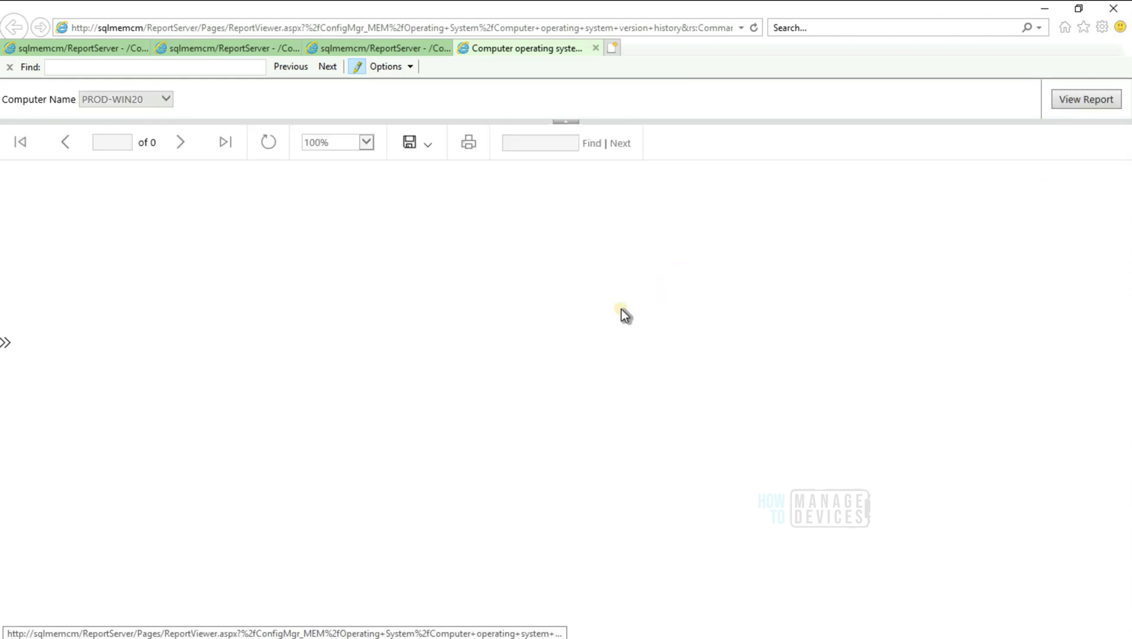